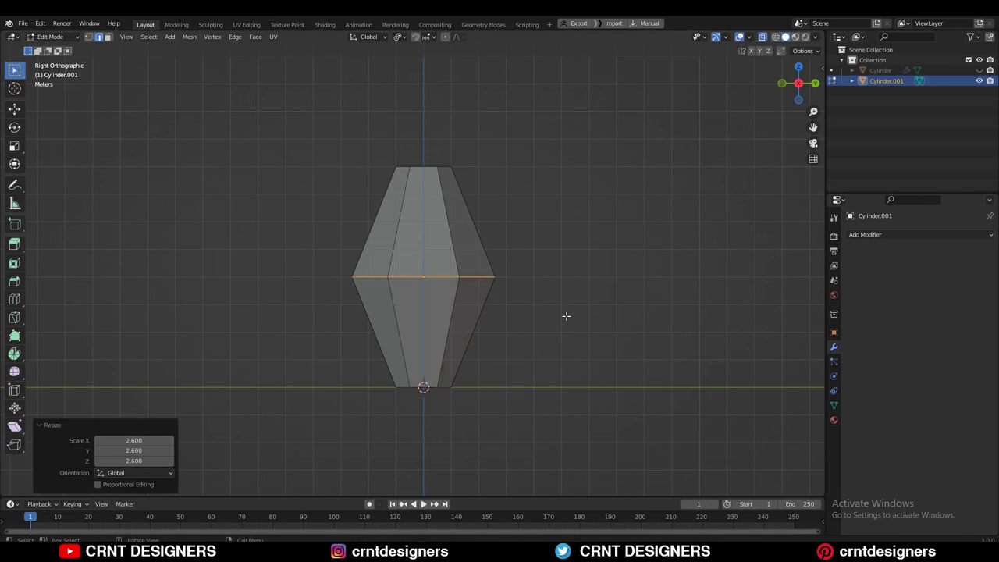
# Step: Widen the hexagonal body's bottom edge ring slightly with a uniform scale
pyautogui.press('s')
pyautogui.press('z')
pyautogui.rightClick(594, 360)
pyautogui.press('s')
pyautogui.click(595, 356)
# Step: Bevel the body's middle edge loop with 4 segments and a width of 1 m
pyautogui.click(506, 304)
pyautogui.hotkey('ctrl', 'b')
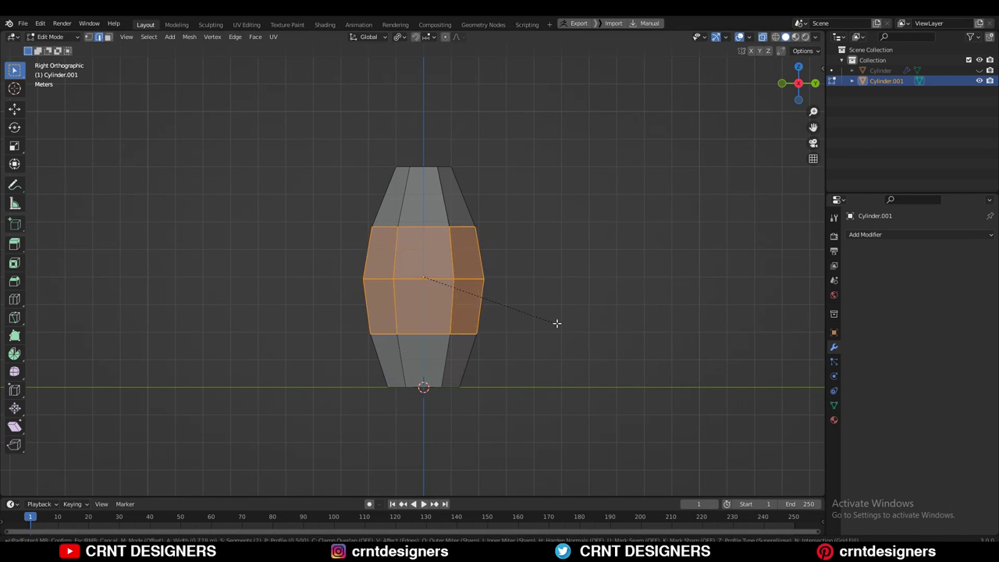
pyautogui.scroll(-1, 560, 323)
pyautogui.scroll(2, 560, 323)
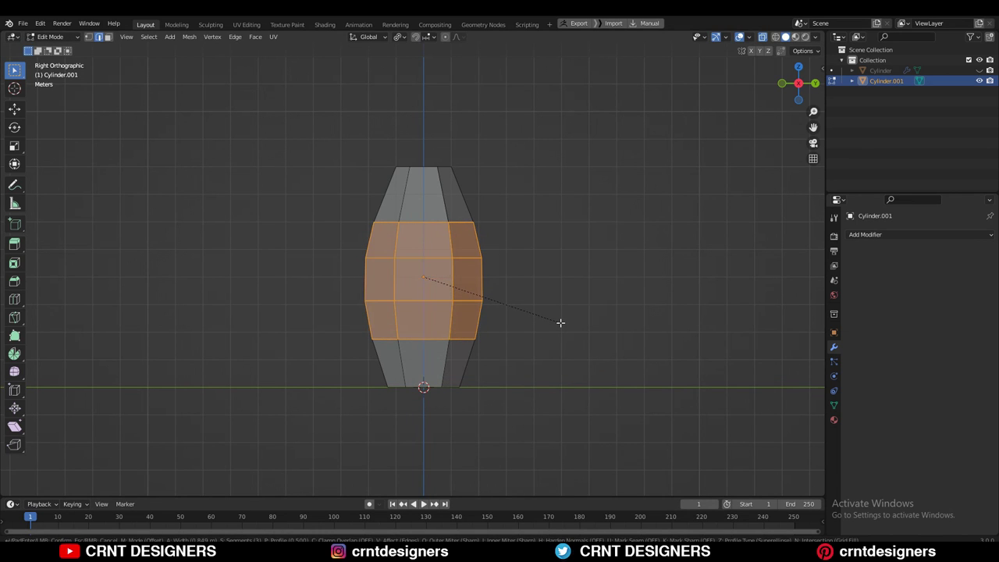
pyautogui.click(564, 325)
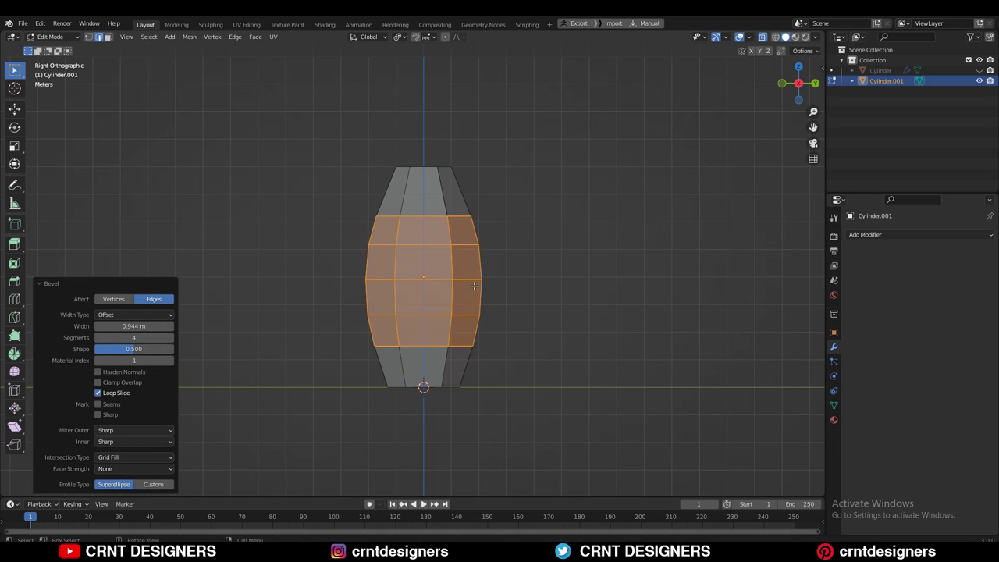
pyautogui.click(134, 326)
pyautogui.write('1')
pyautogui.press('Return')
# Step: Scale the middle edge loop outward and adjust the widths of the loop above it and the lowest bevel loop
pyautogui.keyDown('alt'); pyautogui.click(469, 279); pyautogui.keyUp('alt')
pyautogui.press('s')
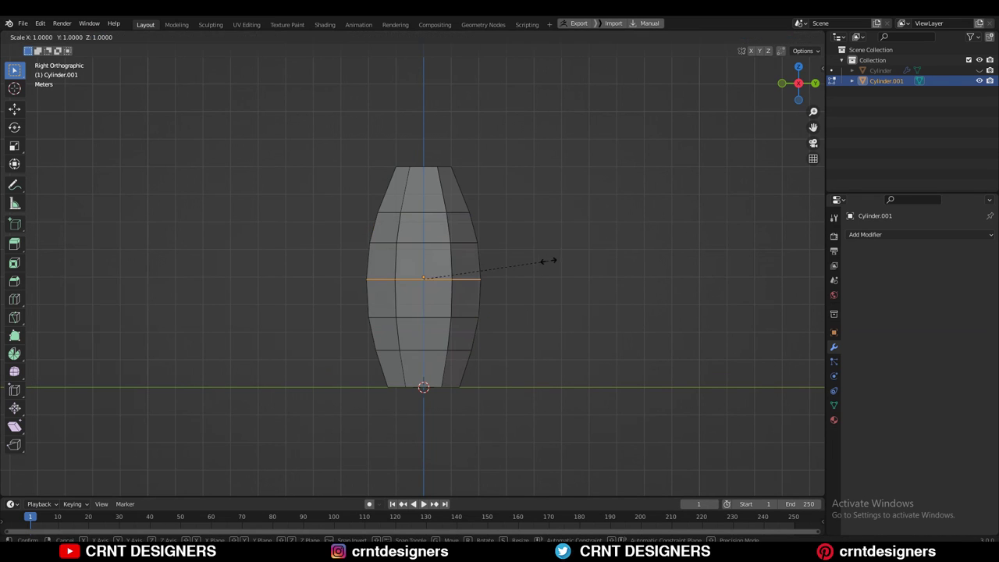
pyautogui.click(560, 261)
pyautogui.keyDown('alt'); pyautogui.click(468, 243); pyautogui.keyUp('alt')
pyautogui.press('s')
pyautogui.click(530, 304)
pyautogui.keyDown('alt'); pyautogui.click(465, 349); pyautogui.keyUp('alt')
pyautogui.press('s')
pyautogui.click(507, 337)
# Step: Fine-tune the widths of the remaining upper and lower edge loops to round the body's bulging profile
pyautogui.keyDown('alt'); pyautogui.click(473, 242); pyautogui.keyUp('alt')
pyautogui.press('s')
pyautogui.click(537, 231)
pyautogui.keyDown('alt'); pyautogui.click(467, 213); pyautogui.keyUp('alt')
pyautogui.keyDown('alt'); pyautogui.click(477, 316); pyautogui.keyUp('alt')
pyautogui.press('s')
pyautogui.click(482, 323)
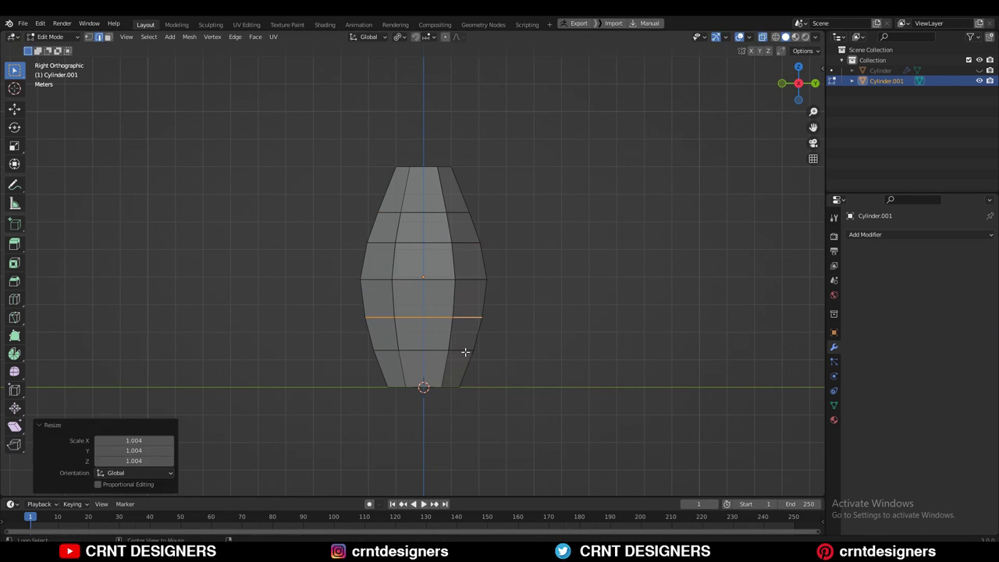
pyautogui.keyDown('shift'); pyautogui.moveTo(484, 308); pyautogui.dragTo(474, 356, button='middle'); pyautogui.keyUp('shift')
pyautogui.keyDown('alt'); pyautogui.click(465, 328); pyautogui.keyUp('alt')
pyautogui.press('s')
pyautogui.click(465, 327)
pyautogui.keyDown('alt'); pyautogui.click(459, 293); pyautogui.keyUp('alt')
# Step: Turn off X-ray and delete the top and bottom cap faces to leave the body open at both ends
pyautogui.hotkey('alt', 'z')
pyautogui.keyDown('shift'); pyautogui.moveTo(467, 276); pyautogui.dragTo(567, 255, button='middle'); pyautogui.keyUp('shift')
pyautogui.press('3')
pyautogui.click(423, 166)
pyautogui.moveTo(508, 318); pyautogui.dragTo(581, 314, button='middle')
pyautogui.keyDown('shift'); pyautogui.click(442, 449); pyautogui.keyUp('shift')
pyautogui.press('x')
pyautogui.click(570, 226)
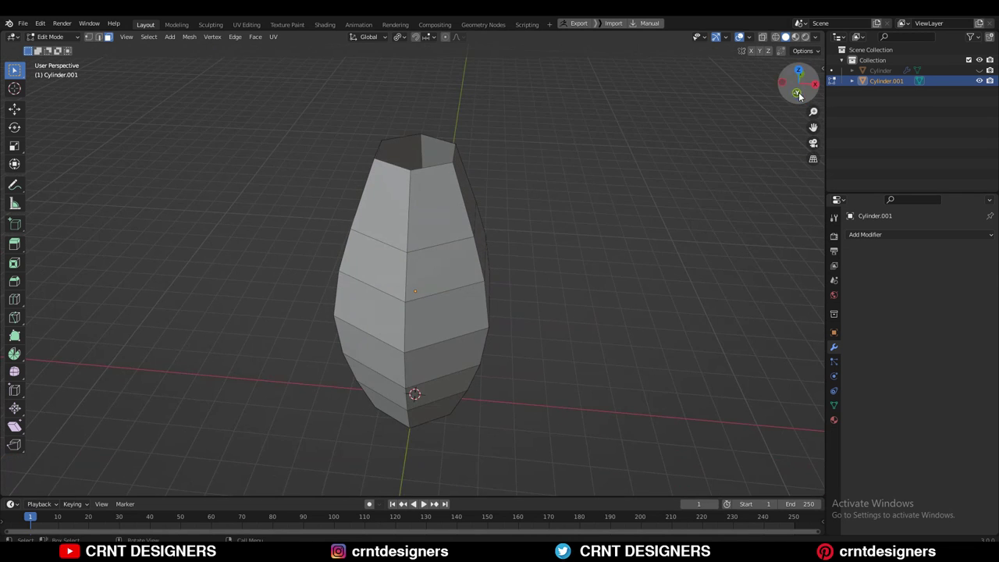
# Step: In front view, insert horizontal edge loops midway between the existing rings along the body's height
pyautogui.click(796, 93)
pyautogui.hotkey('ctrl', 'r')
pyautogui.click(428, 185)
pyautogui.rightClick(428, 188)
pyautogui.hotkey('ctrl', 'r')
pyautogui.click(419, 242)
pyautogui.hotkey('ctrl', 'r')
pyautogui.click(431, 338)
pyautogui.hotkey('ctrl', 'r')
pyautogui.click(419, 391)
pyautogui.hotkey('ctrl', 'r')
pyautogui.click(419, 439)
pyautogui.rightClick(419, 440)
# Step: Select all the inner horizontal edge loops and smooth the body's curvature with Set Flow
pyautogui.keyDown('alt'); pyautogui.keyDown('shift'); pyautogui.click(455, 389); pyautogui.keyUp('shift'); pyautogui.keyUp('alt')
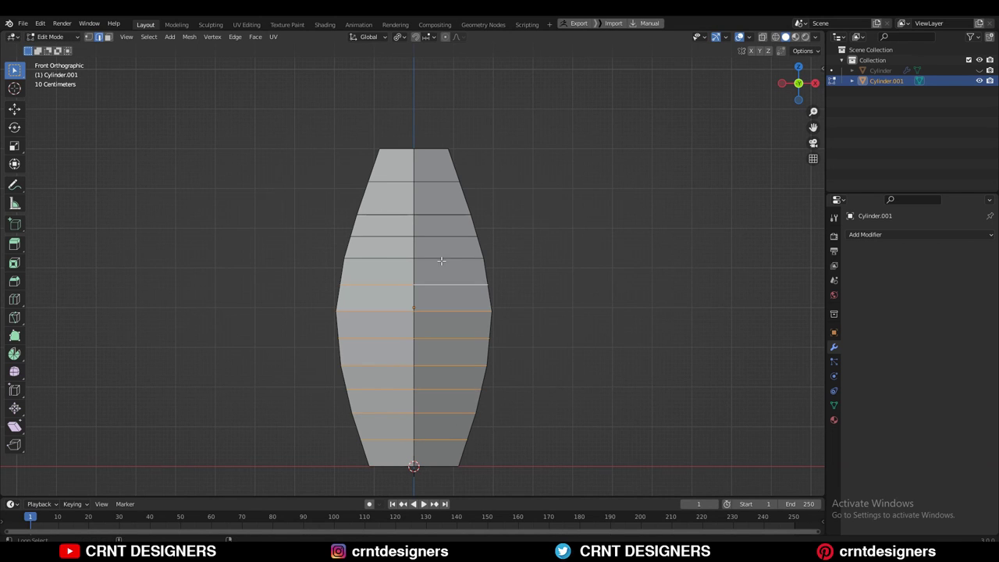
pyautogui.rightClick(676, 348)
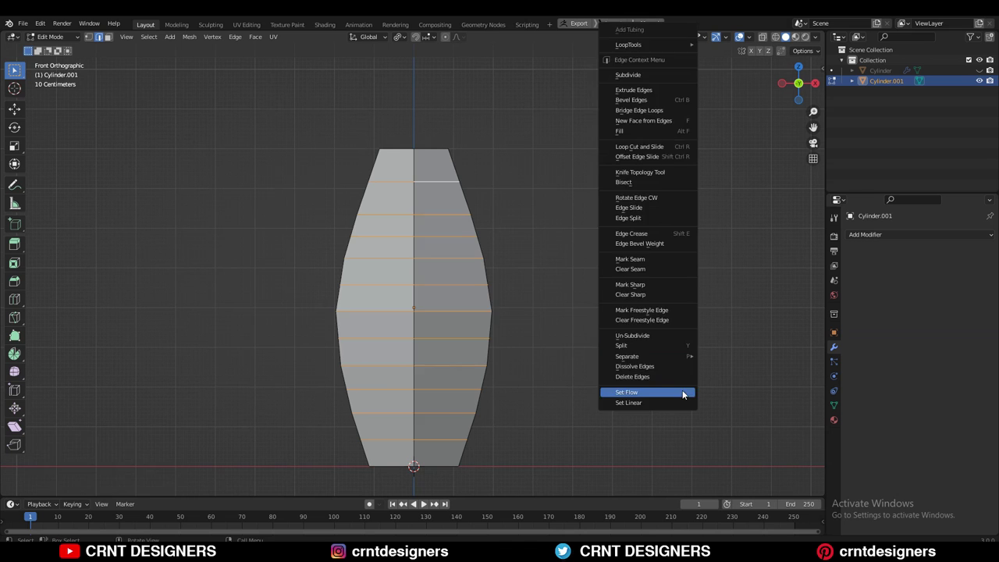
pyautogui.click(682, 393)
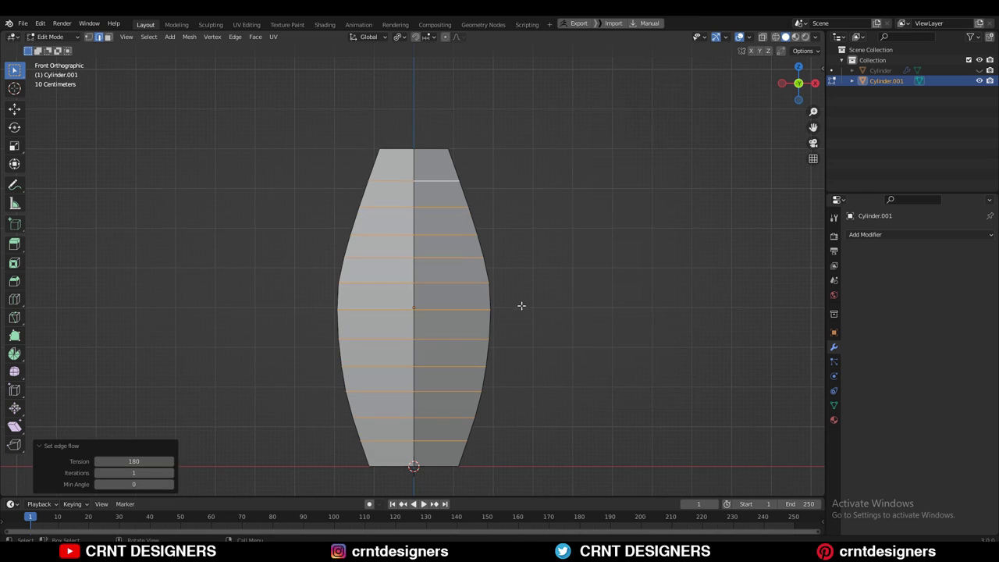
pyautogui.click(548, 271)
# Step: Add vertical loop cuts down the middle of the hexagonal body's side panels
pyautogui.scroll(1, 507, 242)
pyautogui.hotkey('ctrl', 'r')
pyautogui.click(445, 189)
pyautogui.hotkey('ctrl', 'r')
pyautogui.click(391, 169)
pyautogui.moveTo(511, 254); pyautogui.dragTo(468, 282, button='middle')
pyautogui.hotkey('ctrl', 'r')
pyautogui.click(486, 278)
pyautogui.hotkey('ctrl', 'r')
pyautogui.moveTo(404, 238); pyautogui.dragTo(343, 233, button='middle')
pyautogui.click(339, 218)
pyautogui.hotkey('ctrl', 'r')
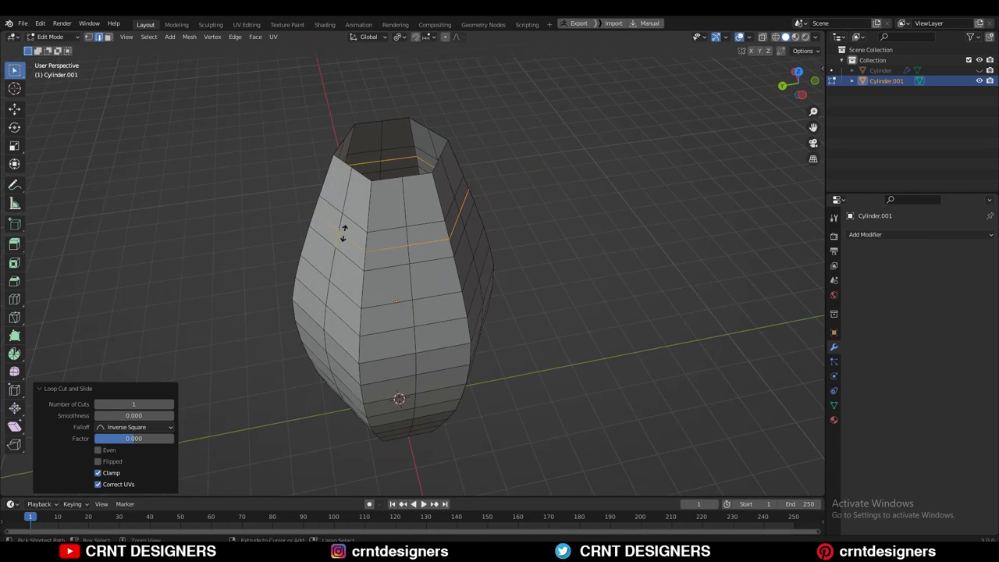
pyautogui.click(344, 233)
pyautogui.rightClick(344, 233)
pyautogui.hotkey('ctrl', 'z')
# Step: In Object Mode and top view, rotate the whole body 30° so flat sides face front and back
pyautogui.press('1')
pyautogui.click(815, 81)
pyautogui.click(800, 69)
pyautogui.press('Tab')
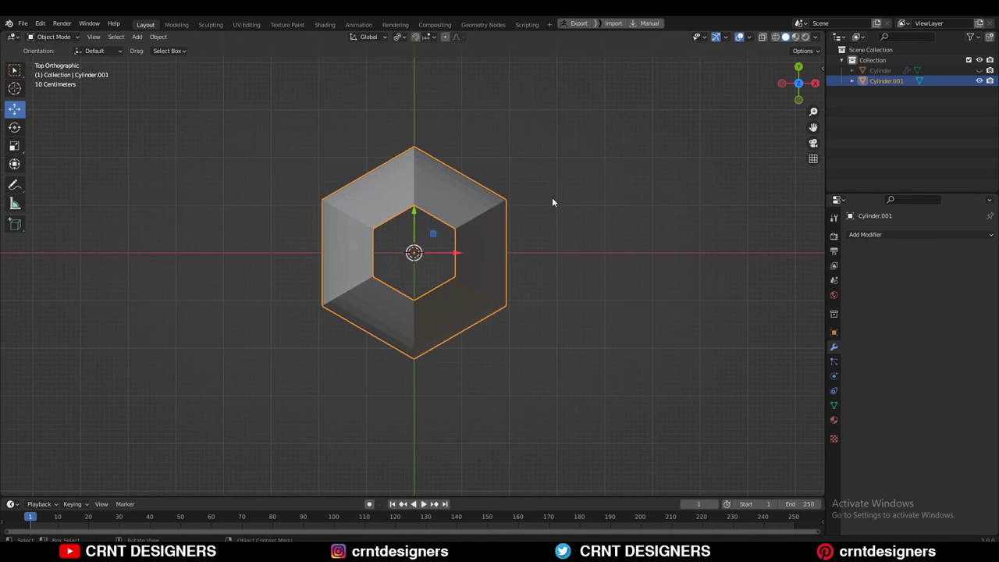
pyautogui.press('r')
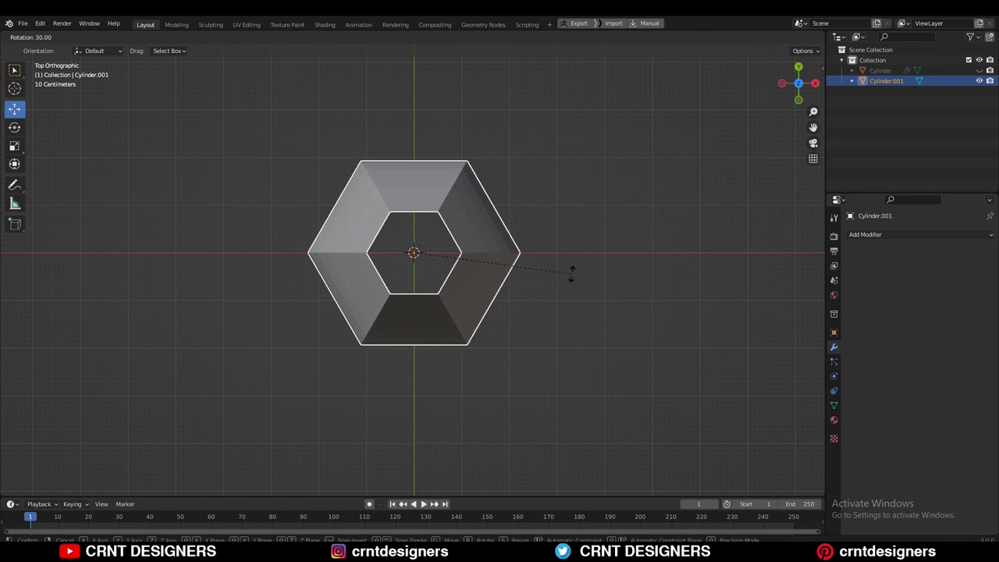
pyautogui.click(572, 274)
# Step: In front view, vertex-slide the upper centre-line vertices of the front panel downward to start a chevron pattern
pyautogui.click(799, 100)
pyautogui.press('Tab')
pyautogui.keyDown('shift'); pyautogui.moveTo(432, 160); pyautogui.dragTo(446, 131, button='middle'); pyautogui.keyUp('shift')
pyautogui.press('g')
pyautogui.press('g')
pyautogui.click(437, 141)
pyautogui.click(424, 123)
pyautogui.press('g')
pyautogui.press('g')
pyautogui.click(438, 135)
pyautogui.click(424, 185)
pyautogui.keyDown('shift'); pyautogui.moveTo(447, 148); pyautogui.dragTo(444, 138, button='middle'); pyautogui.keyUp('shift')
pyautogui.press('g')
pyautogui.press('g')
pyautogui.click(444, 146)
pyautogui.press('g')
pyautogui.click(437, 196)
# Step: Slide the centre-line vertices around the front panel's mid-height downward to continue the chevron pattern
pyautogui.click(422, 232)
pyautogui.press('g')
pyautogui.press('g')
pyautogui.click(439, 225)
pyautogui.click(423, 265)
pyautogui.press('g')
pyautogui.press('g')
pyautogui.click(440, 246)
pyautogui.click(422, 300)
pyautogui.press('g')
pyautogui.press('g')
pyautogui.click(429, 300)
# Step: Slide the lower centre-line vertices of the front panel downward to complete the chevron pattern
pyautogui.click(422, 333)
pyautogui.press('g')
pyautogui.press('g')
pyautogui.click(439, 314)
pyautogui.click(422, 363)
pyautogui.press('g')
pyautogui.press('g')
pyautogui.click(422, 394)
pyautogui.press('g')
pyautogui.press('g')
pyautogui.click(449, 371)
pyautogui.click(422, 423)
# Step: Add a horizontal edge loop close to the body's bottom rim
pyautogui.keyDown('shift'); pyautogui.moveTo(457, 450); pyautogui.dragTo(460, 442, button='middle'); pyautogui.keyUp('shift')
pyautogui.scroll(4, 441, 439)
pyautogui.hotkey('ctrl', 'r')
pyautogui.click(484, 410)
pyautogui.click(490, 437)
# Step: Select the two vertical corner edges bordering the chevron panel and bevel them narrowly with 2 segments
pyautogui.press('2')
pyautogui.scroll(-4, 485, 344)
pyautogui.keyDown('shift'); pyautogui.moveTo(476, 156); pyautogui.dragTo(472, 310, button='middle'); pyautogui.keyUp('shift')
pyautogui.keyDown('alt'); pyautogui.click(440, 150); pyautogui.keyUp('alt')
pyautogui.keyDown('alt'); pyautogui.keyDown('shift'); pyautogui.click(377, 183); pyautogui.keyUp('shift'); pyautogui.keyUp('alt')
pyautogui.scroll(-2, 502, 272)
pyautogui.keyDown('shift'); pyautogui.moveTo(538, 285); pyautogui.dragTo(530, 203, button='middle'); pyautogui.keyUp('shift')
pyautogui.rightClick(552, 215)
pyautogui.moveTo(598, 184); pyautogui.dragTo(614, 237, button='middle')
pyautogui.hotkey('ctrl', 'b')
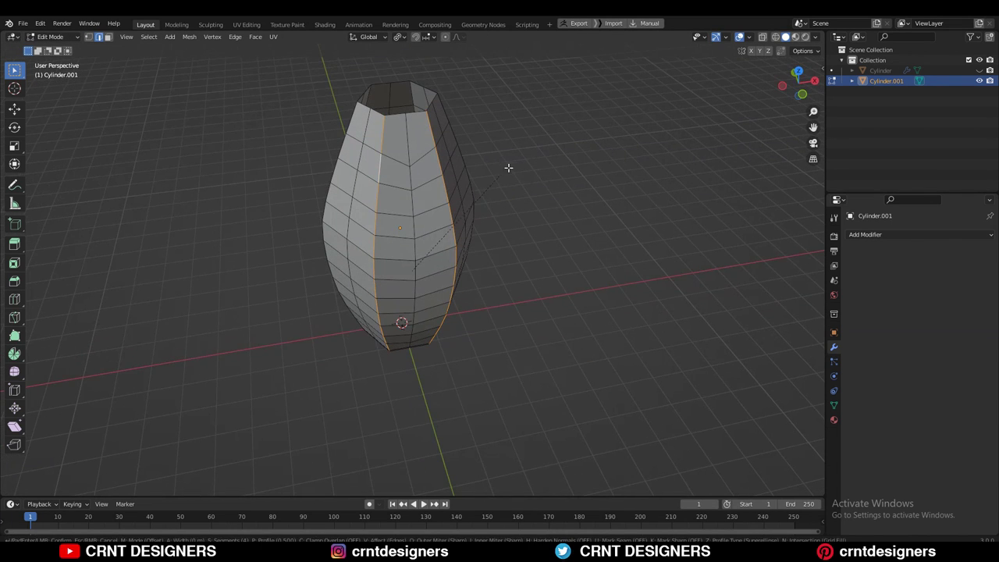
pyautogui.click(531, 179)
pyautogui.moveTo(530, 179); pyautogui.dragTo(422, 266, button='middle')
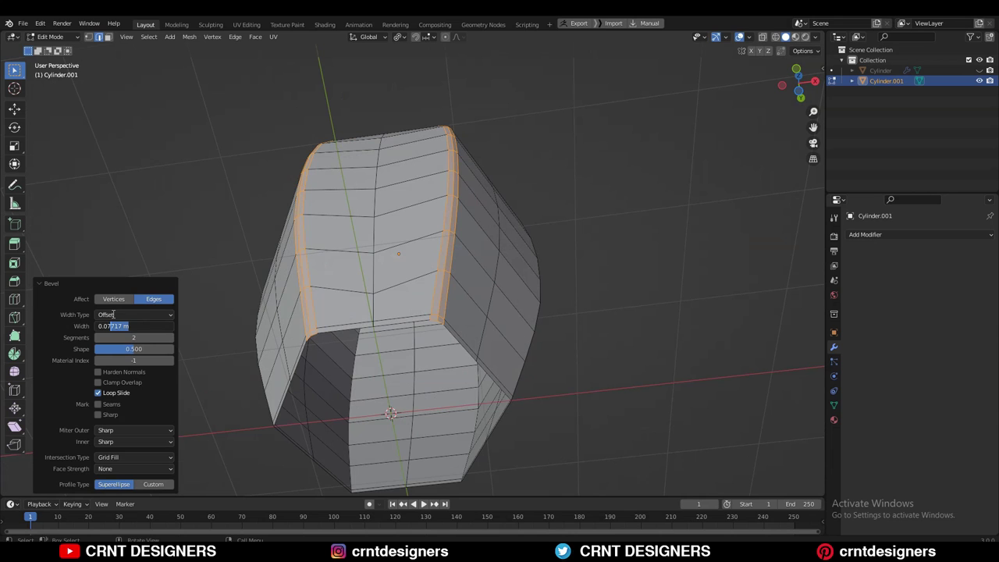
pyautogui.moveTo(425, 234); pyautogui.dragTo(445, 356, button='middle')
pyautogui.scroll(-5, 440, 312)
pyautogui.scroll(3, 439, 291)
pyautogui.moveTo(439, 292); pyautogui.dragTo(464, 292, button='middle')
# Step: In front view, add more horizontal edge loops between the chevron rows from top to bottom
pyautogui.press('KP_1')
pyautogui.hotkey('ctrl', 'r')
pyautogui.click(440, 193)
pyautogui.hotkey('ctrl', 'r')
pyautogui.click(452, 250)
pyautogui.hotkey('ctrl', 'r')
pyautogui.click(459, 314)
pyautogui.click(473, 302)
pyautogui.click(463, 374)
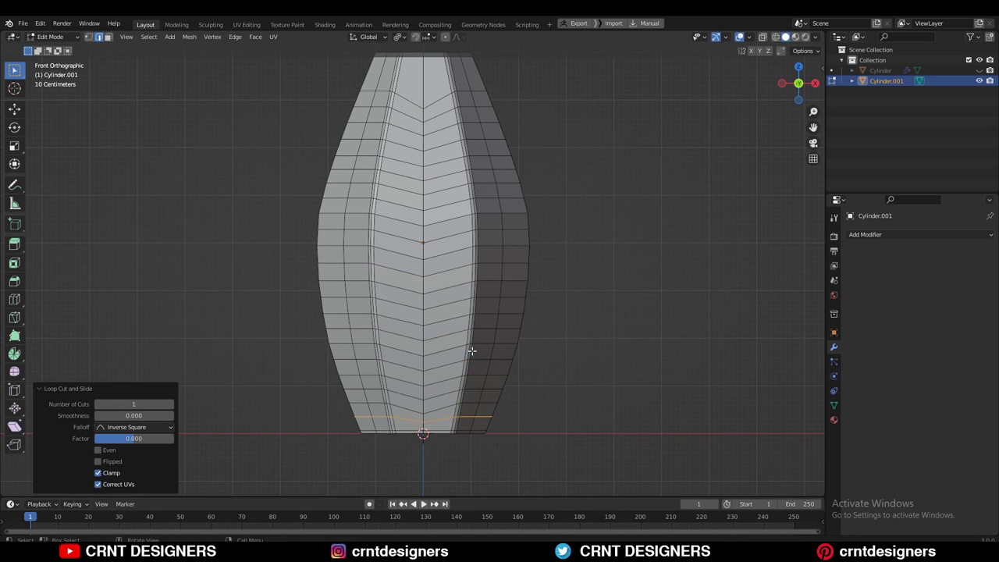
pyautogui.keyDown('shift'); pyautogui.moveTo(468, 282); pyautogui.dragTo(476, 314, button='middle'); pyautogui.keyUp('shift')
pyautogui.hotkey('ctrl', 'r')
pyautogui.click(456, 110)
# Step: Select the horizontal edge loops from the body's top to bottom and apply Set Edge Flow with tension 180
pyautogui.keyDown('alt'); pyautogui.click(450, 134); pyautogui.keyUp('alt')
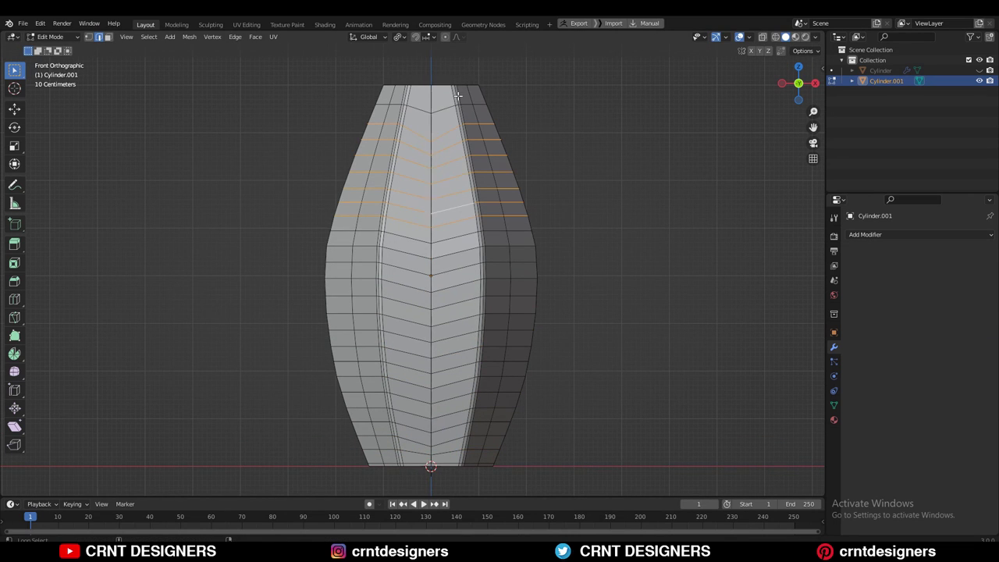
pyautogui.keyDown('alt'); pyautogui.keyDown('shift'); pyautogui.click(453, 427); pyautogui.keyUp('shift'); pyautogui.keyUp('alt')
pyautogui.keyDown('alt'); pyautogui.keyDown('shift'); pyautogui.click(452, 441); pyautogui.keyUp('shift'); pyautogui.keyUp('alt')
pyautogui.keyDown('alt'); pyautogui.keyDown('shift'); pyautogui.click(450, 452); pyautogui.keyUp('shift'); pyautogui.keyUp('alt')
pyautogui.rightClick(745, 248)
pyautogui.click(705, 392)
pyautogui.keyDown('shift'); pyautogui.moveTo(438, 156); pyautogui.dragTo(435, 185, button='middle'); pyautogui.keyUp('shift')
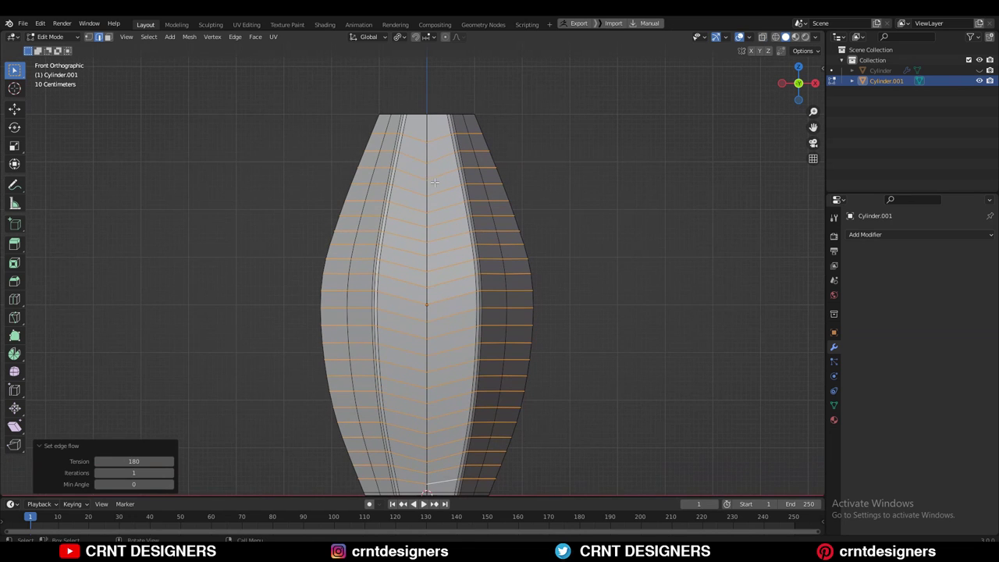
# Step: Add a centred vertical edge loop to each half of the front chevron panel
pyautogui.hotkey('ctrl', 'r')
pyautogui.click(437, 160)
pyautogui.rightClick(435, 158)
pyautogui.hotkey('ctrl', 'r')
pyautogui.click(420, 160)
pyautogui.rightClick(420, 160)
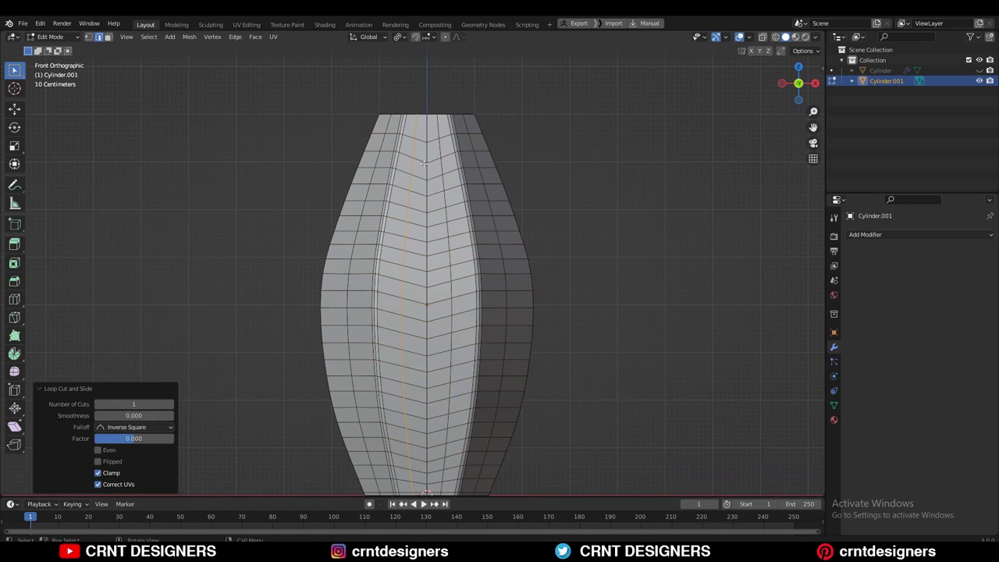
# Step: Select two-row face blocks on the front panel, alternating between both sides of the centre line from top to bottom
pyautogui.press('3')
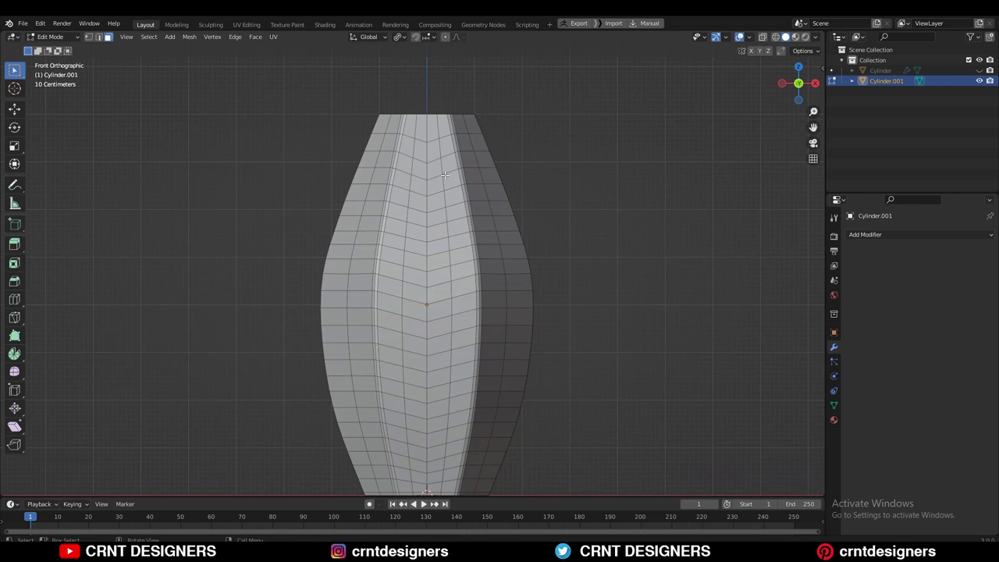
pyautogui.keyDown('shift'); pyautogui.moveTo(456, 194); pyautogui.dragTo(454, 205, button='middle'); pyautogui.keyUp('shift')
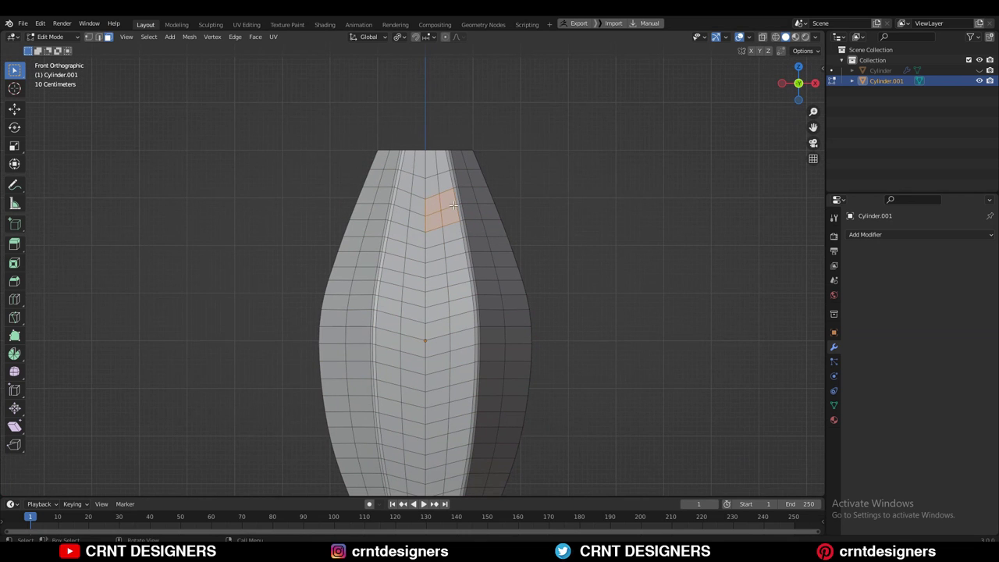
pyautogui.scroll(2, 453, 204)
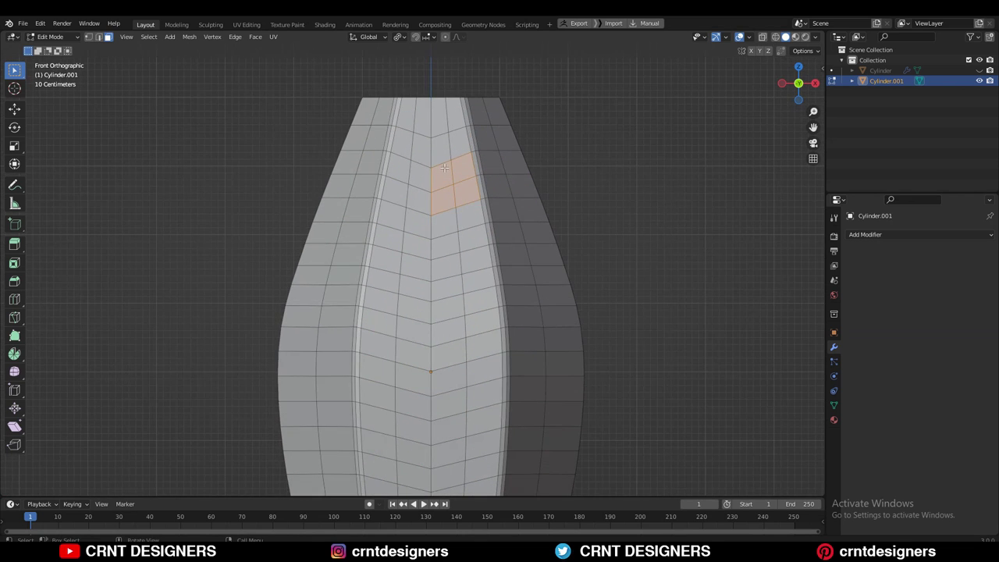
pyautogui.keyDown('shift'); pyautogui.moveTo(446, 262); pyautogui.dragTo(473, 283); pyautogui.keyUp('shift')
pyautogui.keyDown('shift'); pyautogui.moveTo(473, 283); pyautogui.dragTo(476, 249, button='middle'); pyautogui.keyUp('shift')
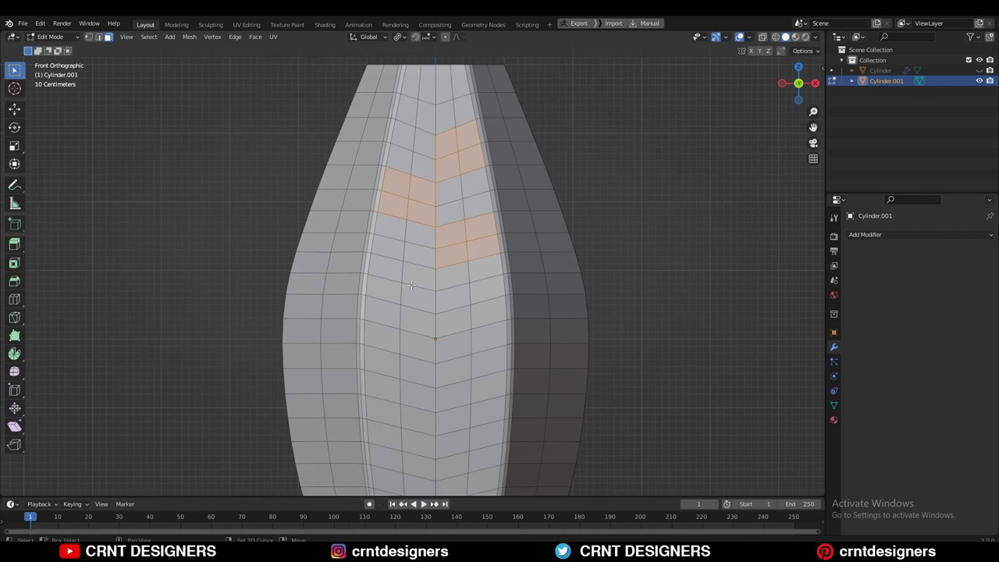
pyautogui.keyDown('shift'); pyautogui.moveTo(415, 279); pyautogui.dragTo(392, 295); pyautogui.keyUp('shift')
pyautogui.keyDown('shift'); pyautogui.moveTo(392, 295); pyautogui.dragTo(388, 243, button='middle'); pyautogui.keyUp('shift')
pyautogui.keyDown('shift'); pyautogui.moveTo(434, 299); pyautogui.dragTo(468, 273); pyautogui.keyUp('shift')
pyautogui.keyDown('shift'); pyautogui.moveTo(468, 273); pyautogui.dragTo(468, 237, button='middle'); pyautogui.keyUp('shift')
pyautogui.keyDown('shift'); pyautogui.moveTo(433, 367); pyautogui.dragTo(435, 294, button='middle'); pyautogui.keyUp('shift')
pyautogui.keyDown('shift'); pyautogui.moveTo(414, 304); pyautogui.dragTo(384, 328); pyautogui.keyUp('shift')
pyautogui.keyDown('shift'); pyautogui.moveTo(470, 356); pyautogui.dragTo(450, 372); pyautogui.keyUp('shift')
pyautogui.keyDown('shift'); pyautogui.moveTo(416, 399); pyautogui.dragTo(394, 413); pyautogui.keyUp('shift')
pyautogui.scroll(-3, 504, 283)
pyautogui.scroll(1, 492, 250)
pyautogui.keyDown('shift'); pyautogui.moveTo(450, 77); pyautogui.dragTo(447, 201, button='middle'); pyautogui.keyUp('shift')
pyautogui.moveTo(445, 158); pyautogui.dragTo(477, 176, button='middle')
pyautogui.click(797, 85)
pyautogui.press('i')
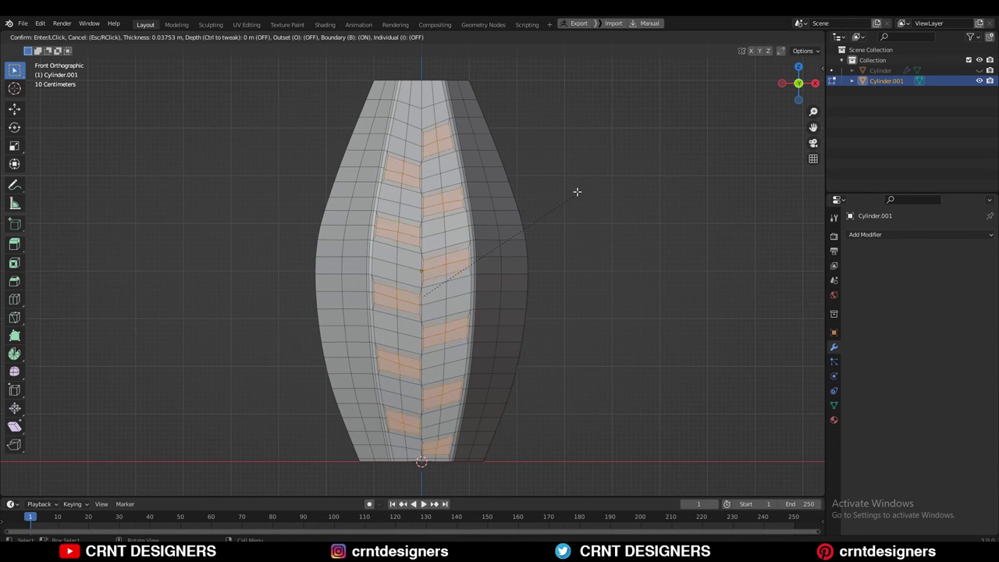
pyautogui.click(580, 194)
pyautogui.press('Tab')
pyautogui.rightClick(517, 154)
pyautogui.click(516, 156)
pyautogui.press('Tab')
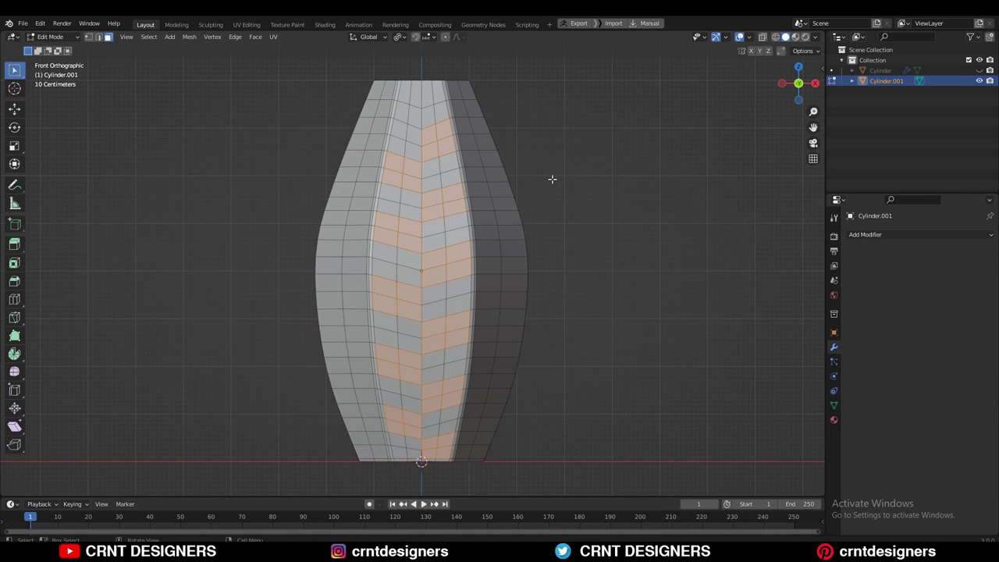
# Step: Inset the selected alternating face blocks with a thickness of 0.07 m
pyautogui.press('i')
pyautogui.click(549, 186)
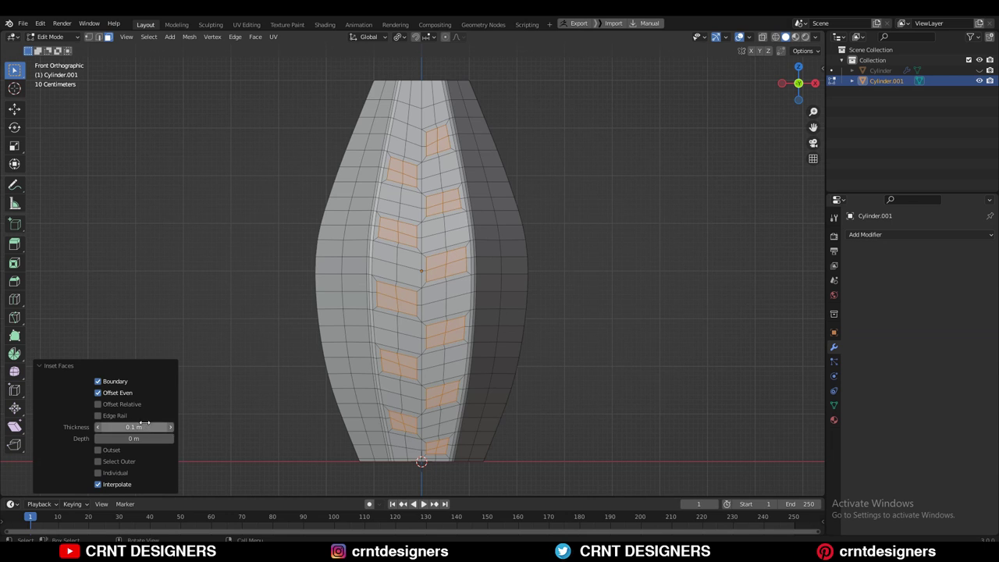
pyautogui.press('BackSpace')
pyautogui.press('BackSpace')
pyautogui.press('BackSpace')
pyautogui.write('08')
pyautogui.press('Return')
pyautogui.keyDown('shift'); pyautogui.moveTo(499, 225); pyautogui.dragTo(499, 279, button='middle'); pyautogui.keyUp('shift')
pyautogui.scroll(1, 390, 248)
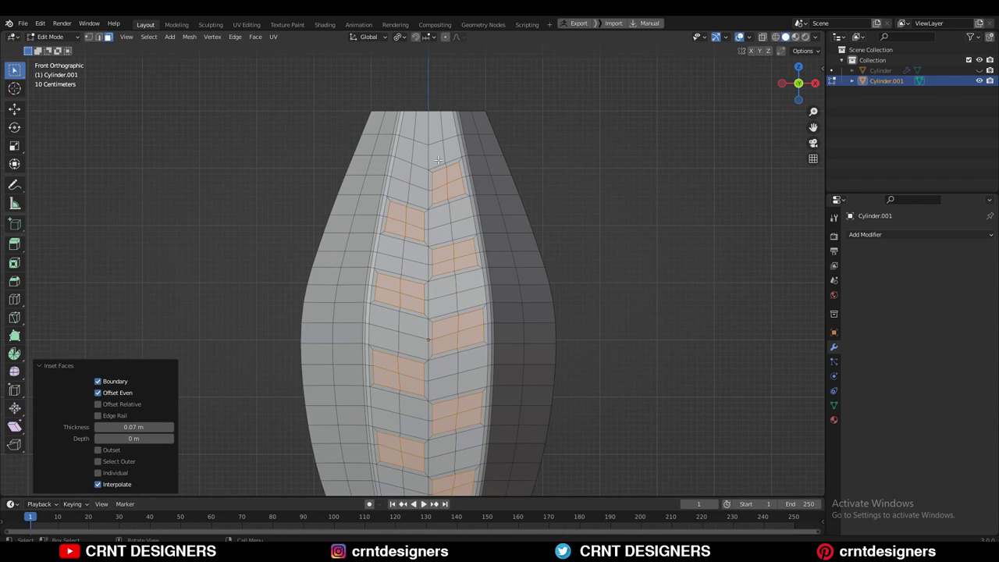
# Step: Select the remaining two-row face blocks of the front panel and inset them by about 0.07 m
pyautogui.click(418, 171)
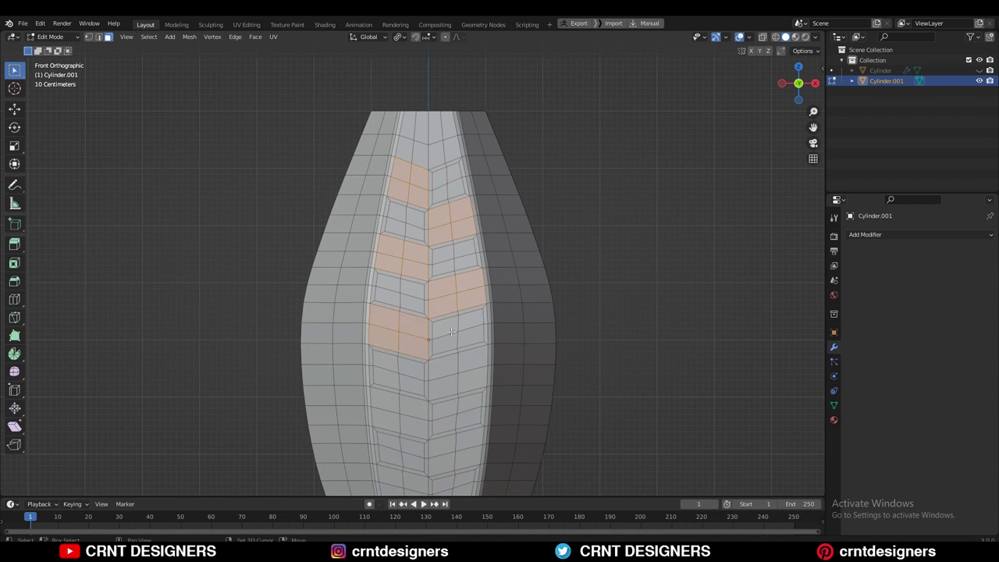
pyautogui.keyDown('shift'); pyautogui.click(444, 366); pyautogui.keyUp('shift')
pyautogui.keyDown('shift'); pyautogui.click(473, 359); pyautogui.keyUp('shift')
pyautogui.keyDown('shift'); pyautogui.click(473, 380); pyautogui.keyUp('shift')
pyautogui.keyDown('shift'); pyautogui.click(444, 387); pyautogui.keyUp('shift')
pyautogui.keyDown('shift'); pyautogui.moveTo(424, 415); pyautogui.dragTo(472, 295, button='middle'); pyautogui.keyUp('shift')
pyautogui.keyDown('shift'); pyautogui.moveTo(499, 339); pyautogui.dragTo(497, 341); pyautogui.keyUp('shift')
pyautogui.keyDown('shift'); pyautogui.moveTo(459, 364); pyautogui.dragTo(448, 374); pyautogui.keyUp('shift')
pyautogui.keyDown('shift'); pyautogui.moveTo(469, 382); pyautogui.dragTo(466, 329, button='middle'); pyautogui.keyUp('shift')
pyautogui.keyDown('shift'); pyautogui.moveTo(506, 341); pyautogui.dragTo(450, 380); pyautogui.keyUp('shift')
pyautogui.keyDown('shift'); pyautogui.moveTo(568, 322); pyautogui.dragTo(552, 404, button='middle'); pyautogui.keyUp('shift')
pyautogui.press('i')
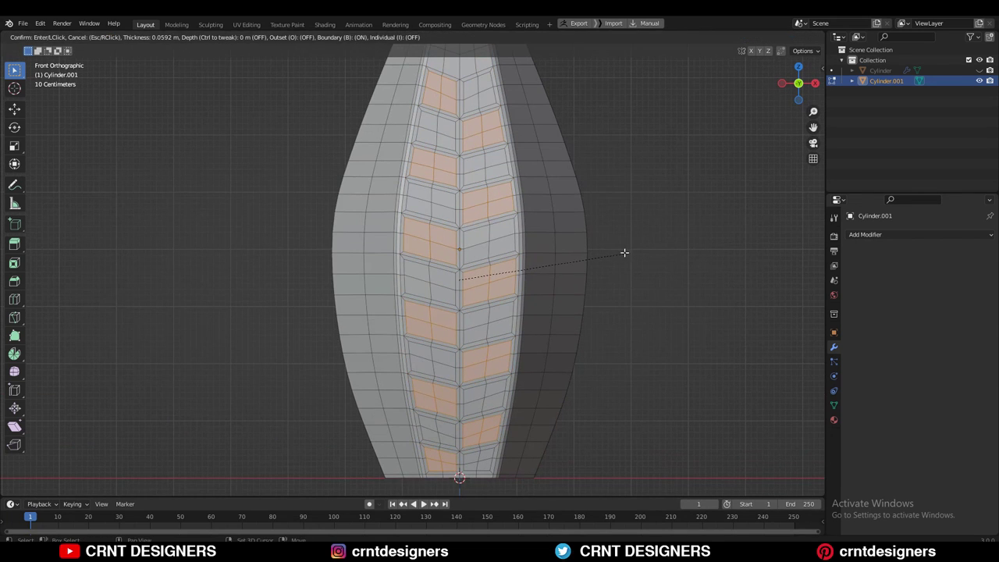
pyautogui.click(617, 254)
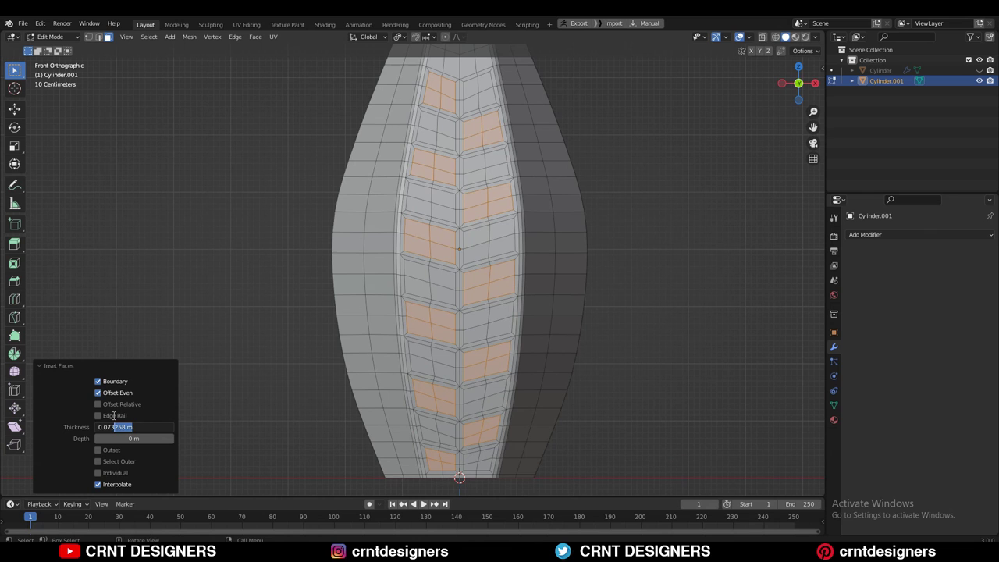
# Step: Add the inner faces of the first inset blocks to the selection so every panel block is selected
pyautogui.keyDown('shift'); pyautogui.moveTo(484, 88); pyautogui.dragTo(474, 97); pyautogui.keyUp('shift')
pyautogui.keyDown('shift'); pyautogui.moveTo(451, 127); pyautogui.dragTo(434, 135); pyautogui.keyUp('shift')
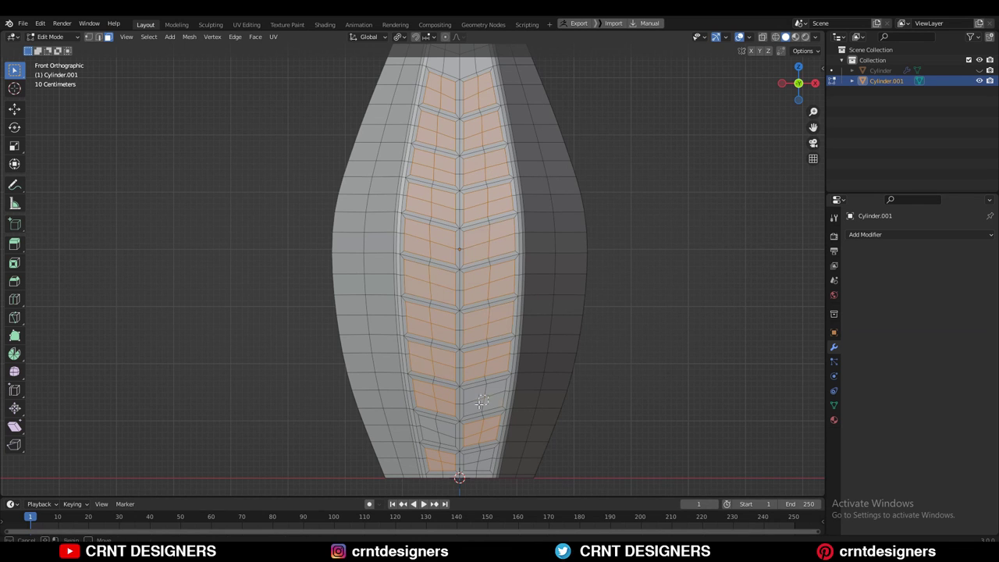
pyautogui.keyDown('shift'); pyautogui.moveTo(483, 400); pyautogui.dragTo(475, 406); pyautogui.keyUp('shift')
pyautogui.keyDown('shift'); pyautogui.moveTo(454, 454); pyautogui.dragTo(465, 415, button='middle'); pyautogui.keyUp('shift')
pyautogui.keyDown('shift'); pyautogui.moveTo(457, 384); pyautogui.dragTo(443, 395); pyautogui.keyUp('shift')
pyautogui.keyDown('shift'); pyautogui.moveTo(497, 416); pyautogui.dragTo(483, 426); pyautogui.keyUp('shift')
pyautogui.keyDown('shift'); pyautogui.moveTo(567, 297); pyautogui.dragTo(557, 397, button='middle'); pyautogui.keyUp('shift')
pyautogui.moveTo(616, 131); pyautogui.dragTo(605, 198, button='middle')
# Step: Inset all selected panel blocks once more and reshape their inner faces into regular circles
pyautogui.press('i')
pyautogui.click(633, 179)
pyautogui.rightClick(632, 178)
pyautogui.moveTo(634, 163)
pyautogui.click(675, 173)
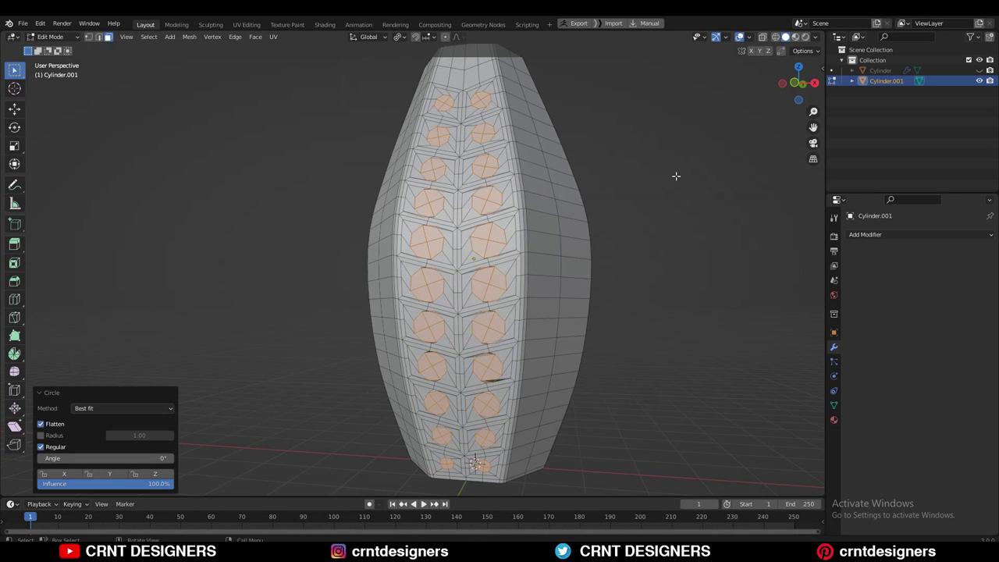
# Step: Scale the circular faces to about half size and push them inward along their normals
pyautogui.press('s')
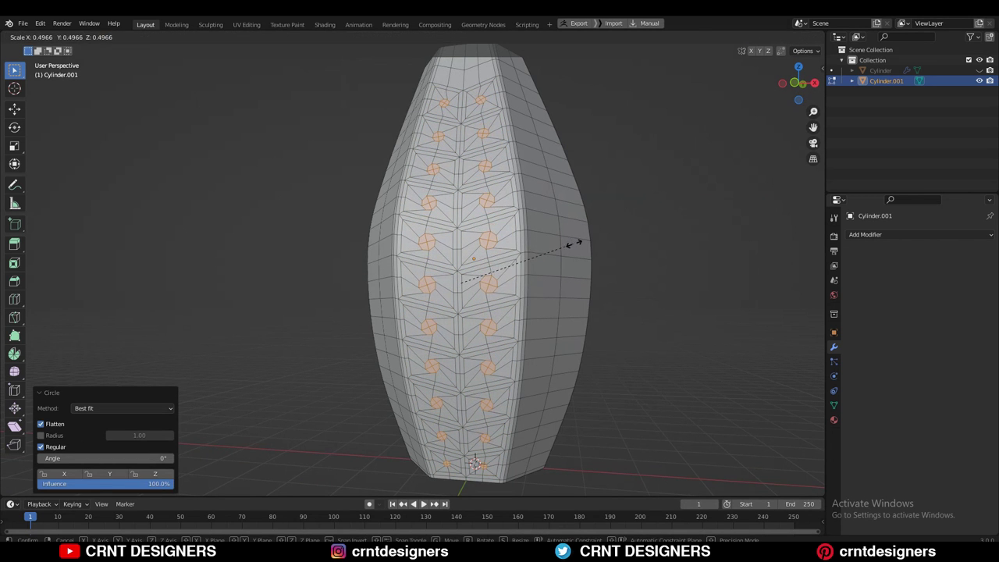
pyautogui.click(576, 243)
pyautogui.hotkey('alt', 's')
pyautogui.click(600, 196)
# Step: Add a Subdivision modifier to the body with 2 viewport levels
pyautogui.press('Tab')
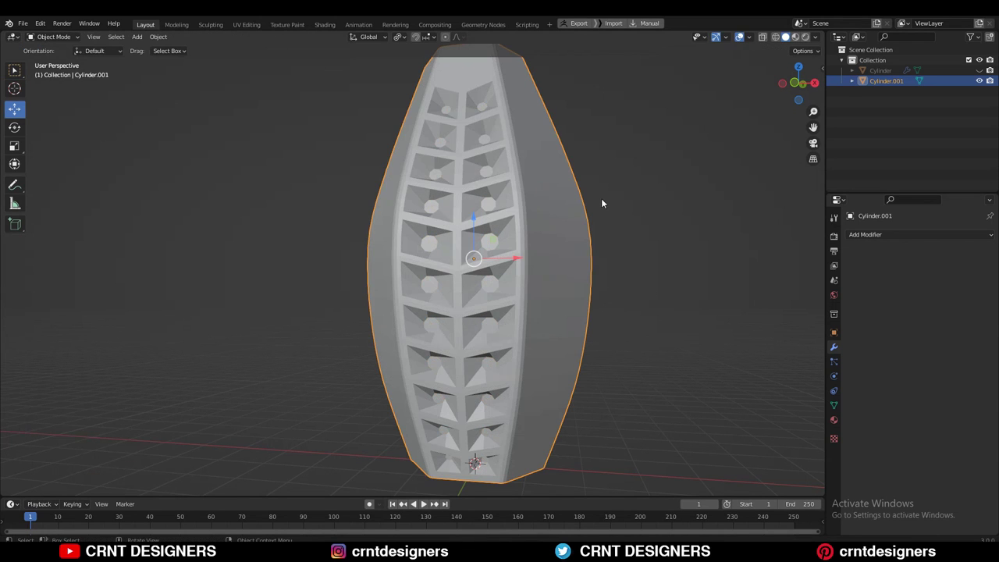
pyautogui.click(863, 235)
pyautogui.click(825, 422)
pyautogui.hotkey('shift', 'alt', 'z')
pyautogui.click(978, 280)
# Step: Examine the smoothed recesses and the body's side from several angles
pyautogui.click(739, 37)
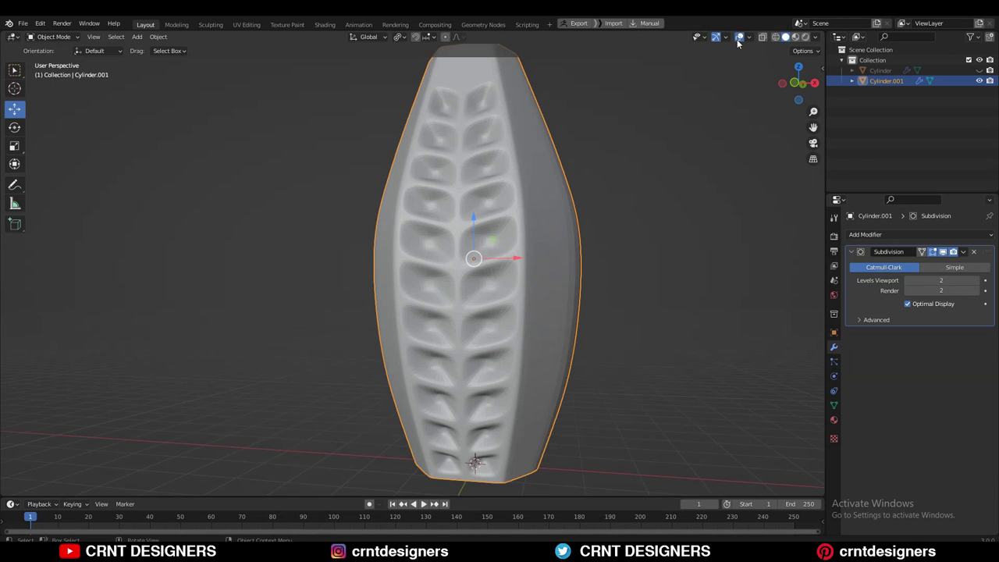
pyautogui.scroll(-3, 640, 173)
pyautogui.moveTo(640, 173); pyautogui.dragTo(587, 217, button='middle')
pyautogui.scroll(4, 647, 200)
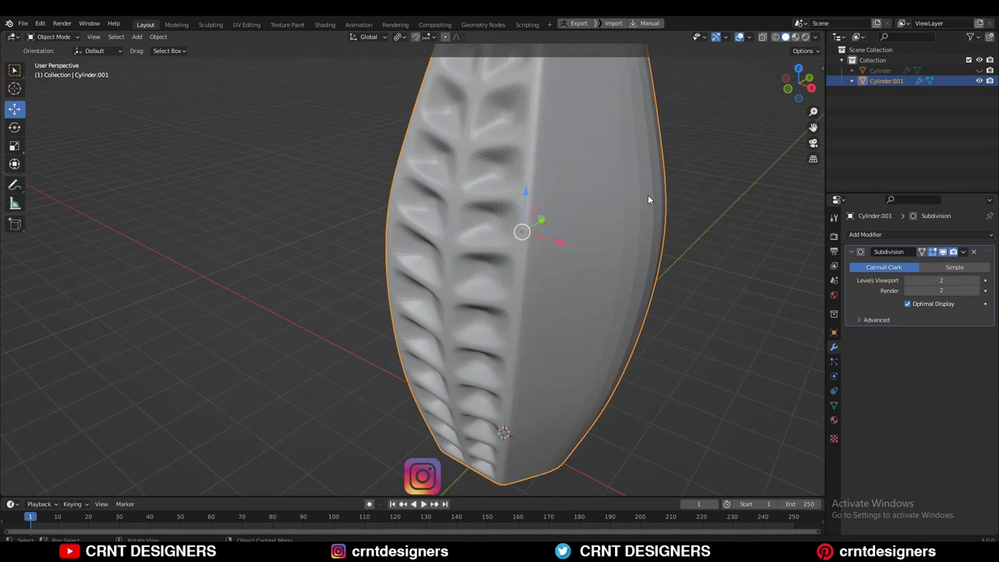
pyautogui.scroll(-1, 649, 199)
pyautogui.click(740, 37)
pyautogui.hotkey('shift', 'alt', 'z')
pyautogui.moveTo(571, 158); pyautogui.dragTo(571, 191, button='middle')
# Step: Inset the small circular faces at the bottom of the recesses
pyautogui.press('Tab')
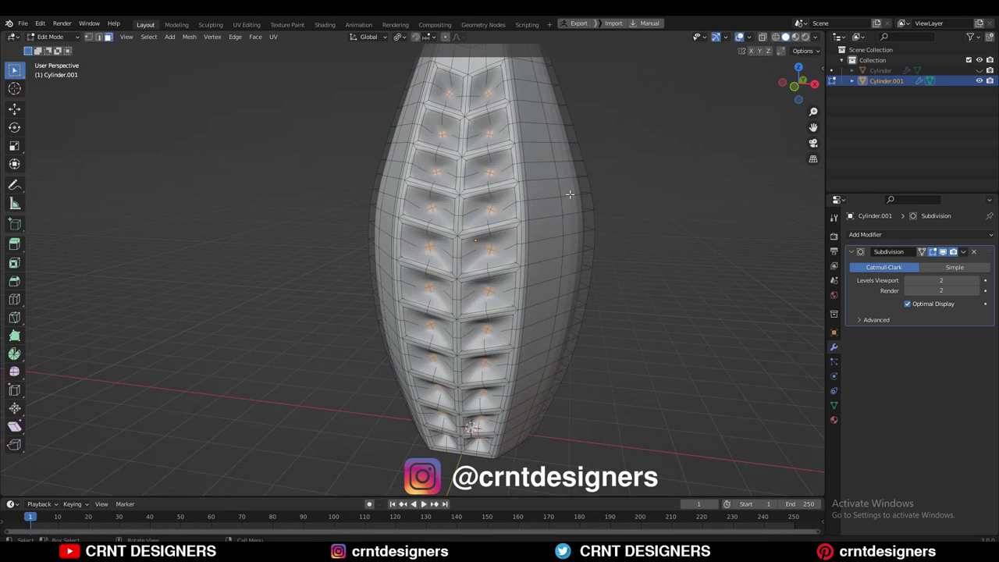
pyautogui.press('i')
pyautogui.click(608, 184)
pyautogui.press('Tab')
pyautogui.press('Tab')
# Step: Grow the selection to cover the recess walls, inset these faces and check the smoothed result
pyautogui.press('ctrl+KP_Add')
pyautogui.press('ctrl+KP_Add')
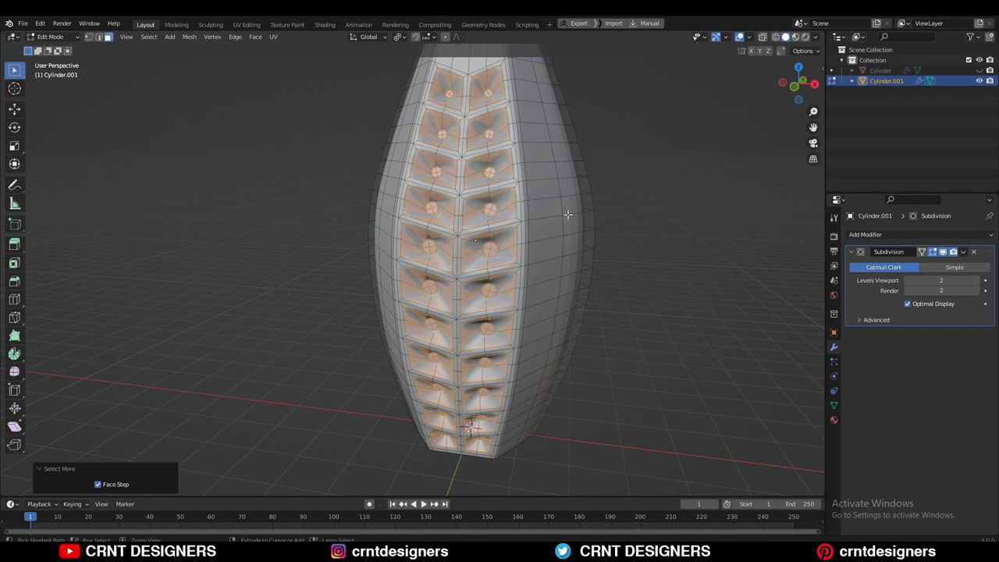
pyautogui.press('i')
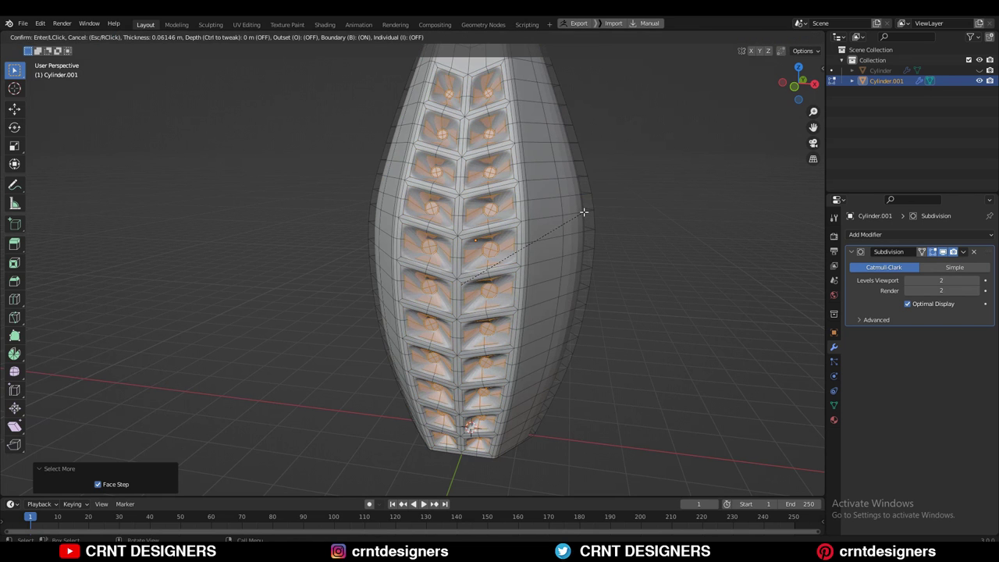
pyautogui.click(585, 210)
pyautogui.press('Tab')
pyautogui.scroll(-3, 585, 209)
pyautogui.scroll(3, 535, 214)
pyautogui.moveTo(563, 208); pyautogui.dragTo(534, 231, button='middle')
pyautogui.scroll(-2, 551, 239)
# Step: Undo the recess insets, the Subdivision modifier and the inward push of the circular faces
pyautogui.hotkey('ctrl', 'z')
pyautogui.hotkey('ctrl', 'z')
pyautogui.hotkey('ctrl', 'z')
pyautogui.hotkey('ctrl', 'z')
pyautogui.hotkey('ctrl', 'z')
pyautogui.hotkey('ctrl', 'z')
pyautogui.hotkey('ctrl', 'z')
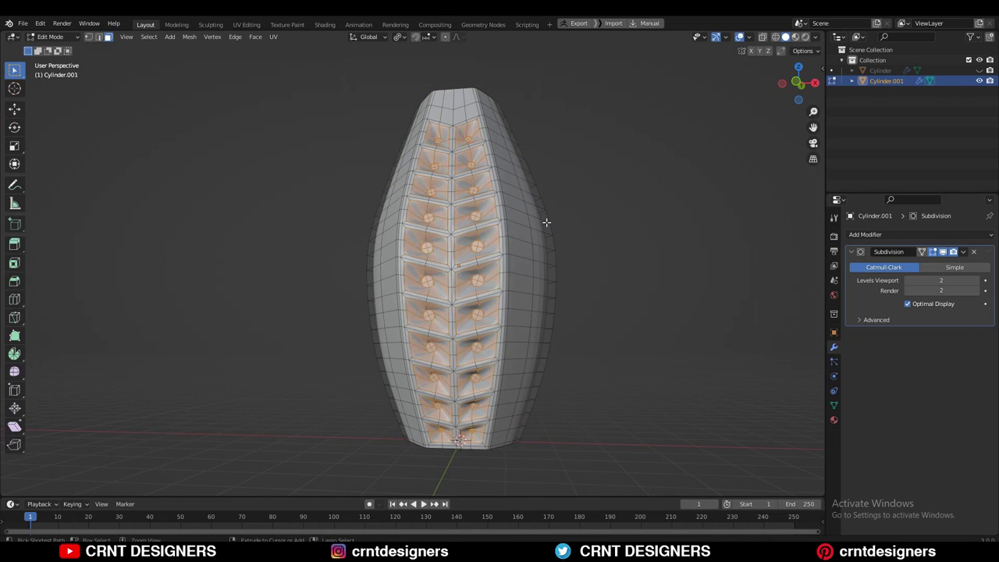
pyautogui.hotkey('ctrl', 'z')
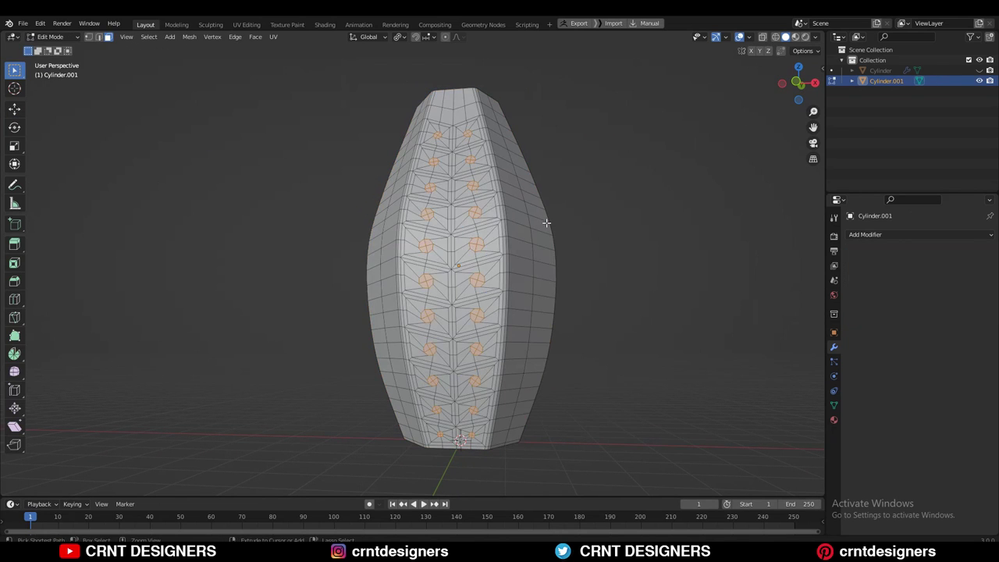
# Step: Inset the rectangular panel block faces by about 0.08 m and push them inward along their normals by about 0.17 m
pyautogui.moveTo(552, 219)
pyautogui.mouseDown(button='middle')
pyautogui.moveTo(565, 247)
pyautogui.moveTo(555, 236)
pyautogui.moveTo(595, 216)
pyautogui.moveTo(524, 252)
pyautogui.moveTo(555, 235)
pyautogui.mouseUp(button='middle')
pyautogui.press('i')
pyautogui.click(585, 216)
pyautogui.scroll(2, 550, 245)
pyautogui.hotkey('alt', 's')
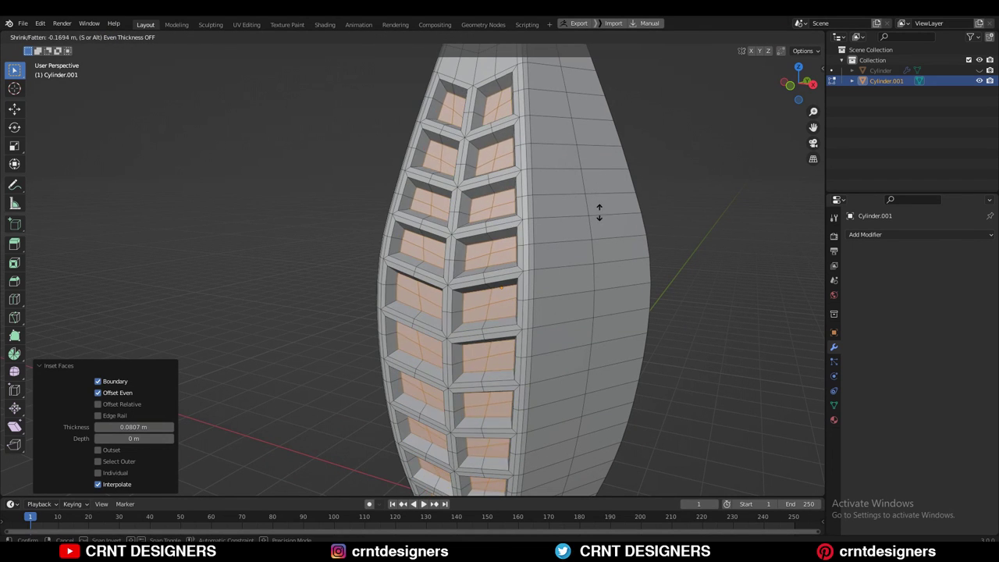
pyautogui.click(598, 216)
# Step: Scale down the recessed floor faces so the recess walls slope, and inset them narrowly
pyautogui.press('s')
pyautogui.keyDown('ctrl'); pyautogui.click(553, 229); pyautogui.keyUp('ctrl')
pyautogui.moveTo(515, 231)
pyautogui.mouseDown(button='middle')
pyautogui.moveTo(562, 232)
pyautogui.moveTo(511, 223)
pyautogui.mouseUp(button='middle')
pyautogui.scroll(1, 562, 232)
pyautogui.press('i')
pyautogui.click(638, 195)
# Step: Expand the selection from the recess floors to the sloped walls and inset these faces narrowly
pyautogui.press('ctrl+KP_Add')
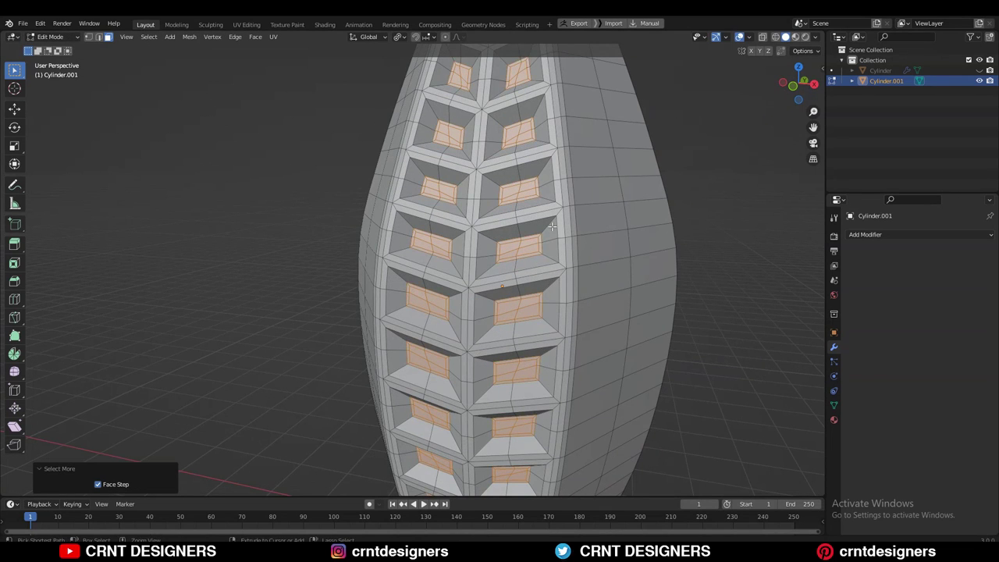
pyautogui.press('ctrl+KP_Add')
pyautogui.press('i')
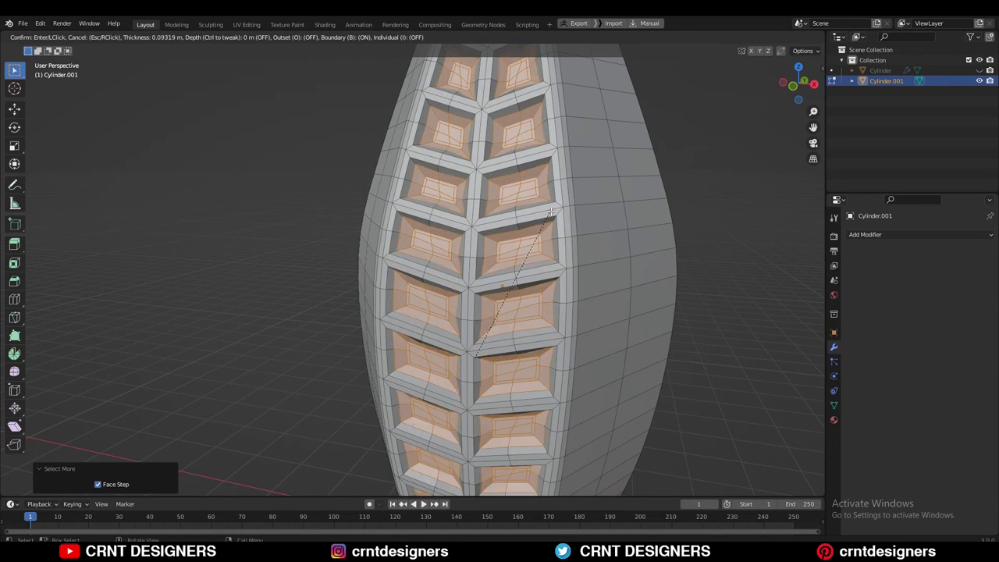
pyautogui.click(557, 234)
# Step: Add a Subdivision modifier to the body with a viewport level of 2
pyautogui.press('Tab')
pyautogui.moveTo(556, 229); pyautogui.dragTo(628, 213, button='middle')
pyautogui.click(880, 236)
pyautogui.click(790, 423)
pyautogui.scroll(-5, 754, 333)
pyautogui.moveTo(698, 300); pyautogui.dragTo(664, 337, button='middle')
pyautogui.click(974, 281)
# Step: Shade the body smooth and check the rounded recesses on the panel
pyautogui.moveTo(474, 251); pyautogui.dragTo(490, 325, button='middle')
pyautogui.click(545, 226)
pyautogui.scroll(4, 516, 307)
pyautogui.scroll(2, 510, 178)
pyautogui.rightClick(510, 178)
pyautogui.click(510, 179)
pyautogui.click(509, 209)
pyautogui.rightClick(510, 209)
pyautogui.click(509, 209)
pyautogui.click(695, 133)
pyautogui.scroll(-4, 696, 134)
pyautogui.moveTo(539, 274); pyautogui.dragTo(433, 241, button='middle')
# Step: Delete the vertical face loops adjoining the chevron panel on both sides to detach it from the body
pyautogui.click(492, 195)
pyautogui.press('Tab')
pyautogui.scroll(2, 463, 207)
pyautogui.press('2')
pyautogui.press('3')
pyautogui.keyDown('alt'); pyautogui.click(479, 140); pyautogui.keyUp('alt')
pyautogui.moveTo(478, 140); pyautogui.dragTo(597, 111, button='middle')
pyautogui.keyDown('alt'); pyautogui.keyDown('shift'); pyautogui.click(435, 180); pyautogui.keyUp('shift'); pyautogui.keyUp('alt')
pyautogui.moveTo(434, 180); pyautogui.dragTo(406, 203, button='middle')
pyautogui.press('x')
pyautogui.click(614, 229)
# Step: Select all remaining plain side faces of the body and delete them, keeping only the chevron panel
pyautogui.scroll(-4, 542, 288)
pyautogui.moveTo(541, 288); pyautogui.dragTo(503, 262, button='middle')
pyautogui.scroll(1, 517, 282)
pyautogui.click(506, 273)
pyautogui.press('ctrl+KP_Add')
pyautogui.press('ctrl+KP_Add')
pyautogui.press('ctrl+KP_Add')
pyautogui.press('ctrl+KP_Add')
pyautogui.press('ctrl+KP_Add')
pyautogui.press('ctrl+KP_Add')
pyautogui.press('ctrl+KP_Add')
pyautogui.press('ctrl+KP_Add')
pyautogui.press('ctrl+KP_Add')
pyautogui.press('ctrl+KP_Add')
pyautogui.press('ctrl+KP_Add')
pyautogui.press('ctrl+KP_Add')
pyautogui.press('ctrl+KP_Add')
pyautogui.press('ctrl+KP_Add')
pyautogui.press('ctrl+KP_Add')
pyautogui.press('ctrl+KP_Add')
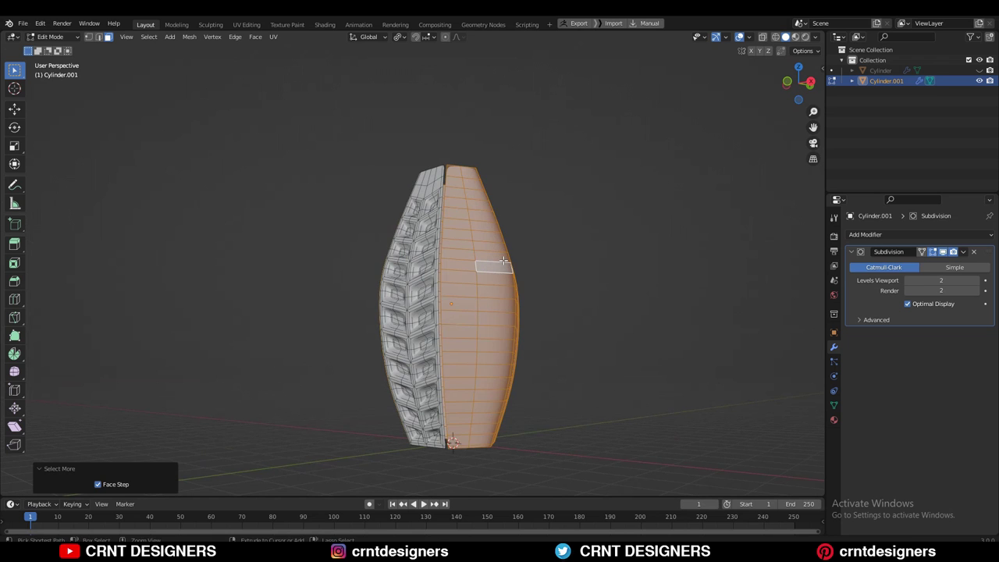
pyautogui.moveTo(529, 232); pyautogui.dragTo(449, 215, button='middle')
pyautogui.press('x')
pyautogui.click(585, 240)
pyautogui.press('Tab')
# Step: In top view, duplicate the whole panel in place and rotate the copy 60° around the 3D cursor
pyautogui.click(798, 69)
pyautogui.press('Tab')
pyautogui.press('a')
pyautogui.click(400, 37)
pyautogui.click(410, 60)
pyautogui.keyDown('shift'); pyautogui.moveTo(491, 193); pyautogui.dragTo(484, 189, button='middle'); pyautogui.keyUp('shift')
pyautogui.hotkey('shift', 'd')
pyautogui.rightClick(523, 164)
pyautogui.press('r')
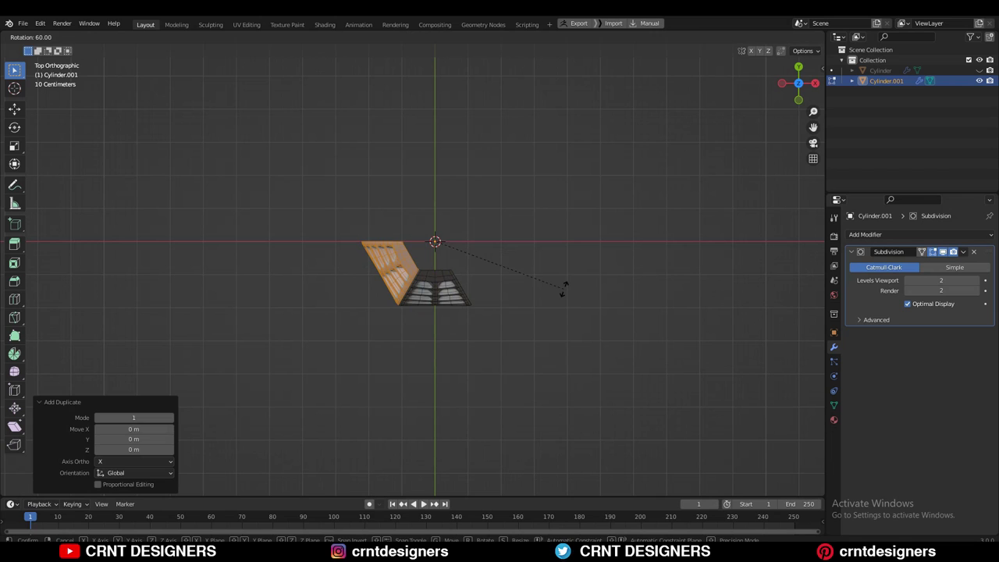
pyautogui.keyDown('ctrl'); pyautogui.click(563, 288); pyautogui.keyUp('ctrl')
# Step: Duplicate both panels in place and rotate the copies 120° around the 3D cursor
pyautogui.press('a')
pyautogui.hotkey('shift', 'd')
pyautogui.press('Escape')
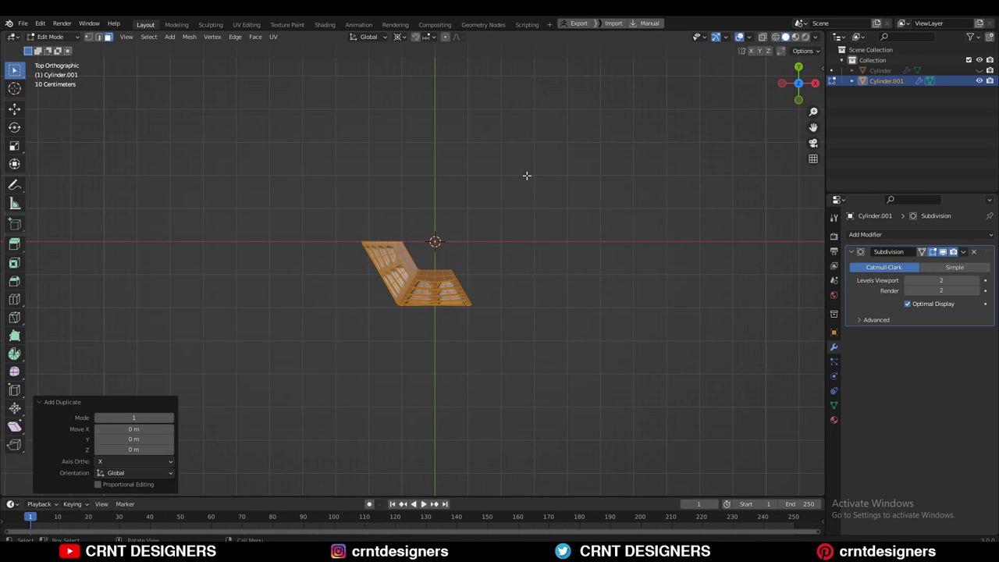
pyautogui.press('r')
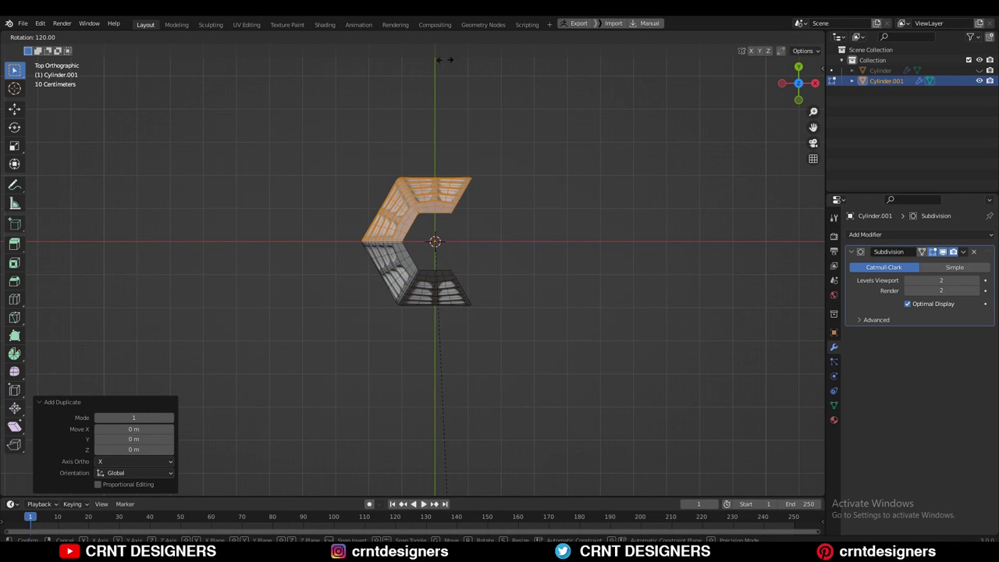
pyautogui.keyDown('ctrl'); pyautogui.click(436, 60); pyautogui.keyUp('ctrl')
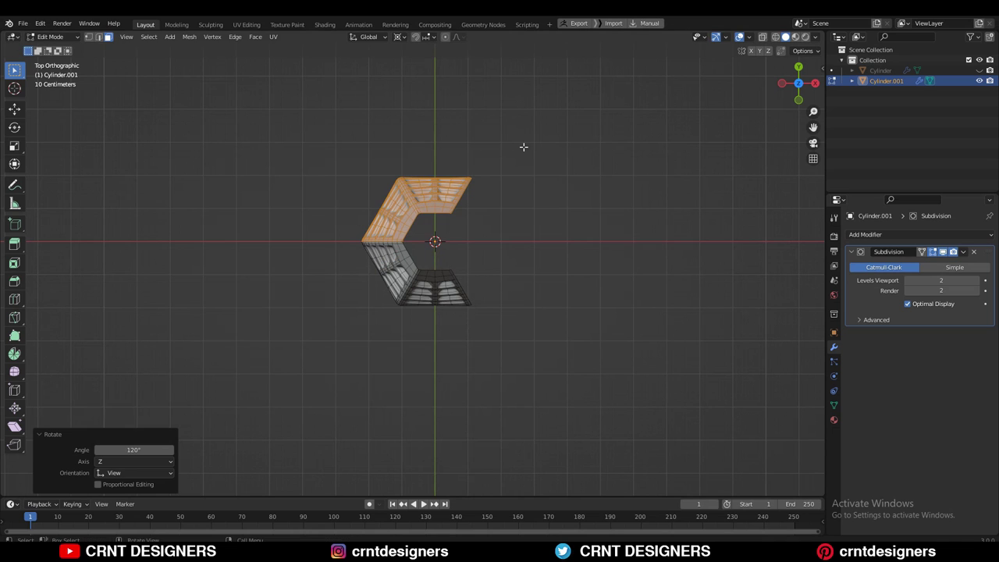
# Step: Duplicate the two rotated panels in place and rotate them around the 3D cursor to close the hexagon
pyautogui.hotkey('shift', 'd')
pyautogui.press('Escape')
pyautogui.press('r')
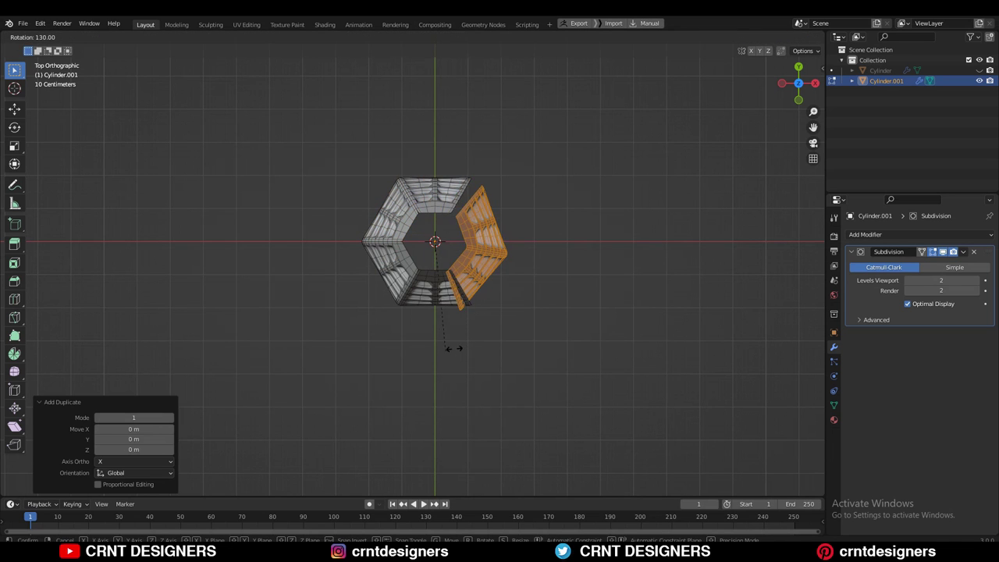
pyautogui.keyDown('ctrl'); pyautogui.click(466, 349); pyautogui.keyUp('ctrl')
pyautogui.scroll(1, 574, 265)
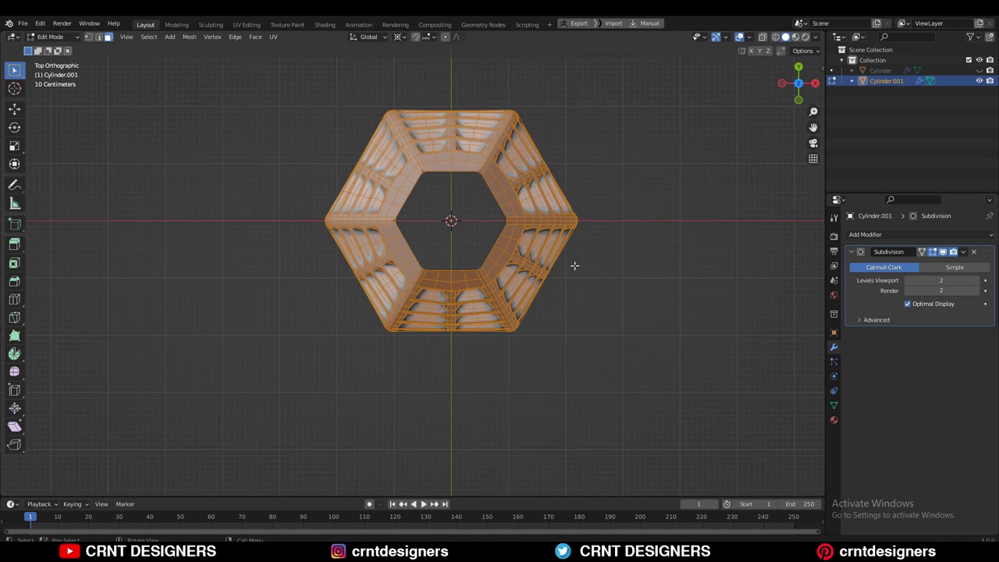
# Step: Merge the coinciding vertices of all six panels by distance at 0.0001 m
pyautogui.click(575, 261)
pyautogui.moveTo(576, 281); pyautogui.dragTo(516, 439, button='middle')
pyautogui.moveTo(552, 347); pyautogui.dragTo(586, 333, button='middle')
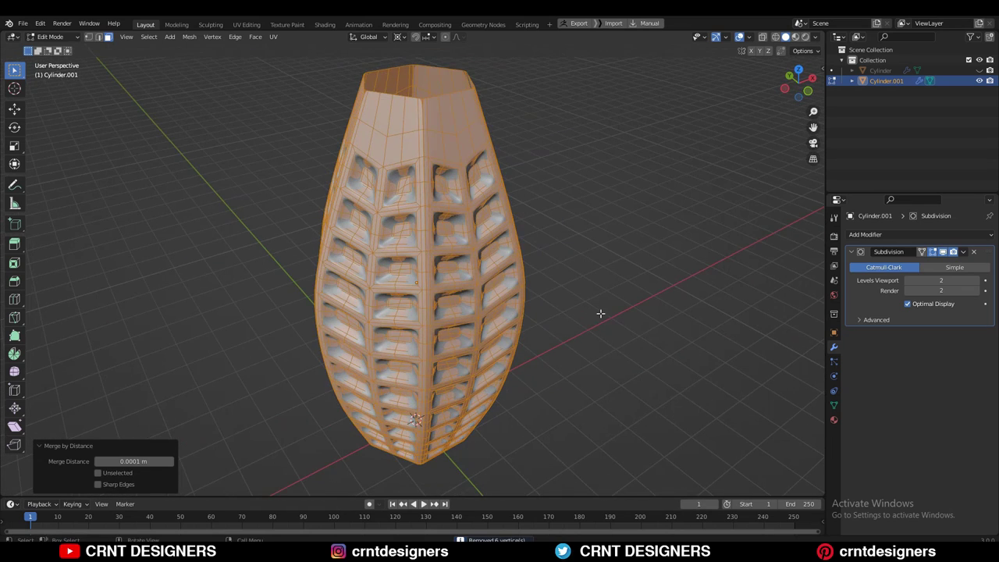
pyautogui.scroll(3, 540, 294)
pyautogui.moveTo(645, 212); pyautogui.dragTo(575, 321, button='middle')
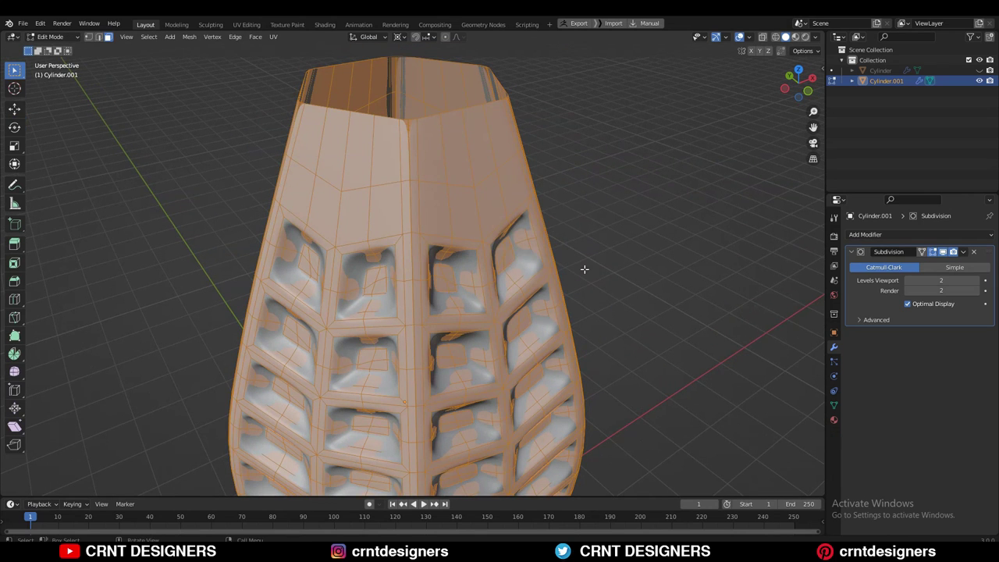
pyautogui.click(583, 269)
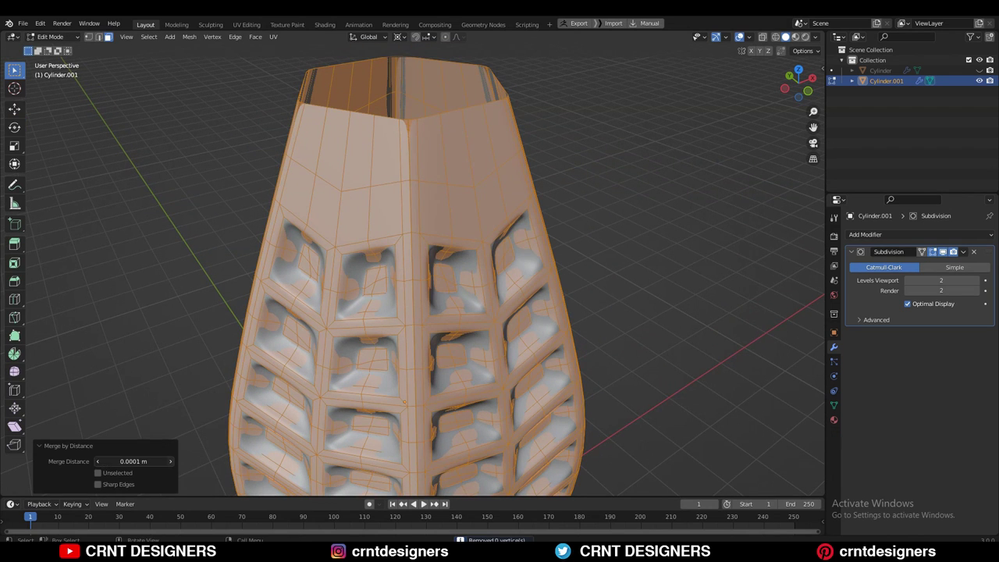
pyautogui.scroll(-2, 570, 331)
# Step: Turn off the Subdivision modifier's edit mode display and check the smoothed body in Object Mode
pyautogui.moveTo(570, 331); pyautogui.dragTo(562, 215, button='middle')
pyautogui.click(934, 252)
pyautogui.moveTo(468, 207); pyautogui.dragTo(547, 234, button='middle')
pyautogui.press('Tab')
pyautogui.click(602, 173)
pyautogui.scroll(-3, 578, 201)
pyautogui.moveTo(578, 202); pyautogui.dragTo(558, 269, button='middle')
# Step: Select the edge loop of the body's upper rim and shape it into a circle with LoopTools
pyautogui.press('Tab')
pyautogui.press('2')
pyautogui.keyDown('alt'); pyautogui.click(475, 335); pyautogui.keyUp('alt')
pyautogui.keyDown('alt'); pyautogui.click(490, 185); pyautogui.keyUp('alt')
pyautogui.moveTo(500, 183); pyautogui.dragTo(539, 117, button='middle')
pyautogui.keyDown('shift'); pyautogui.moveTo(577, 102); pyautogui.dragTo(616, 202, button='middle'); pyautogui.keyUp('shift')
pyautogui.scroll(1, 620, 202)
pyautogui.rightClick(622, 201)
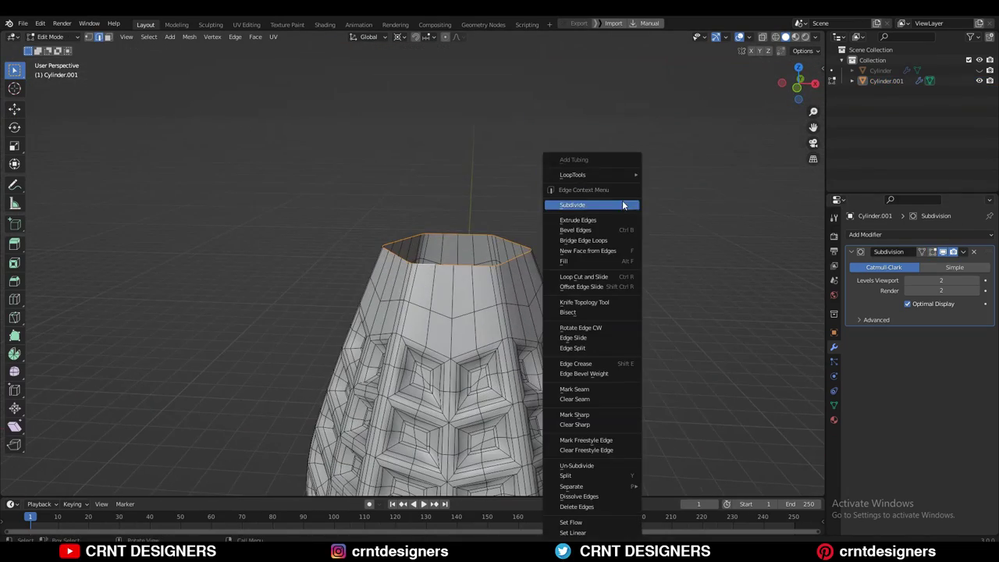
pyautogui.click(683, 185)
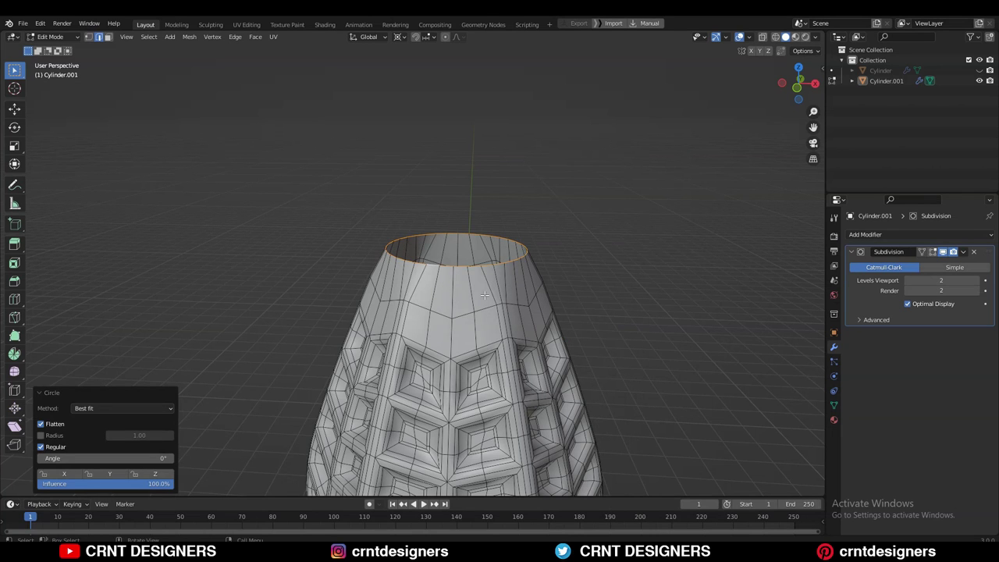
# Step: Dissolve the horizontal edge loop between the circular rim and the uppermost recesses
pyautogui.keyDown('alt'); pyautogui.click(467, 317); pyautogui.keyUp('alt')
pyautogui.hotkey('ctrl', 'x')
pyautogui.moveTo(555, 317); pyautogui.dragTo(540, 287, button='middle')
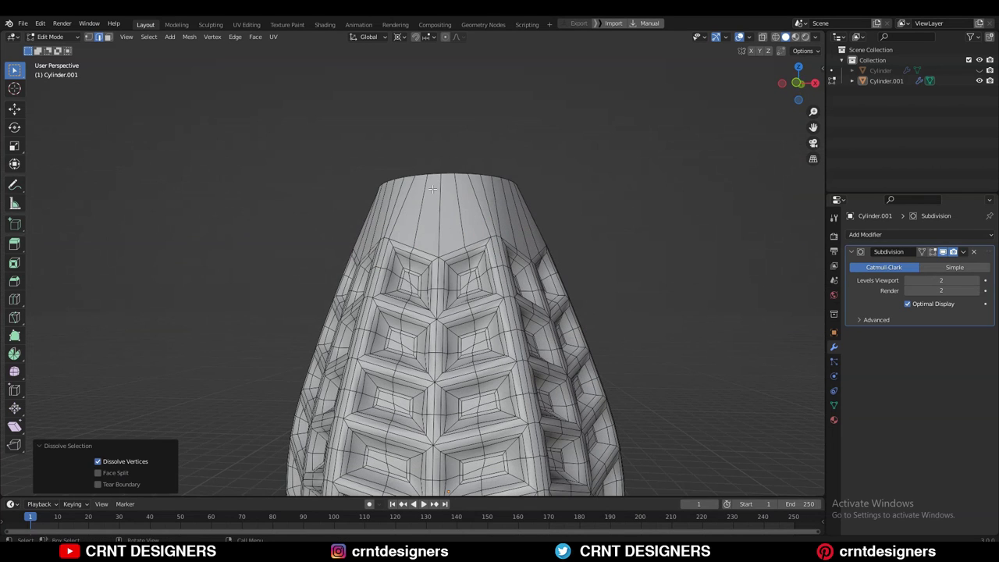
# Step: Extrude the circular rim upward in front view to form a tall straight neck
pyautogui.keyDown('alt'); pyautogui.click(440, 172); pyautogui.keyUp('alt')
pyautogui.click(809, 91)
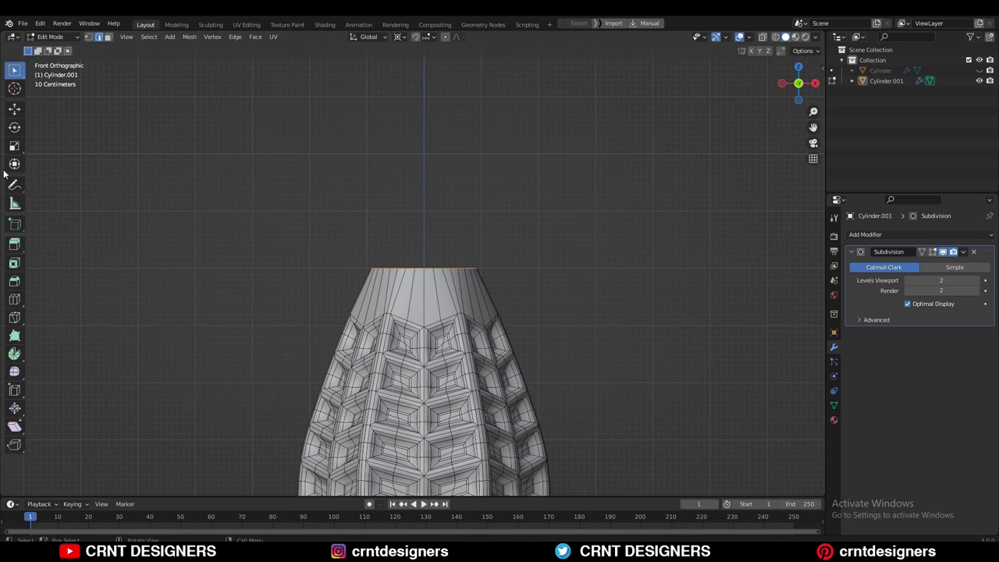
pyautogui.keyDown('shift'); pyautogui.moveTo(407, 209); pyautogui.dragTo(426, 260, button='middle'); pyautogui.keyUp('shift')
pyautogui.press('e')
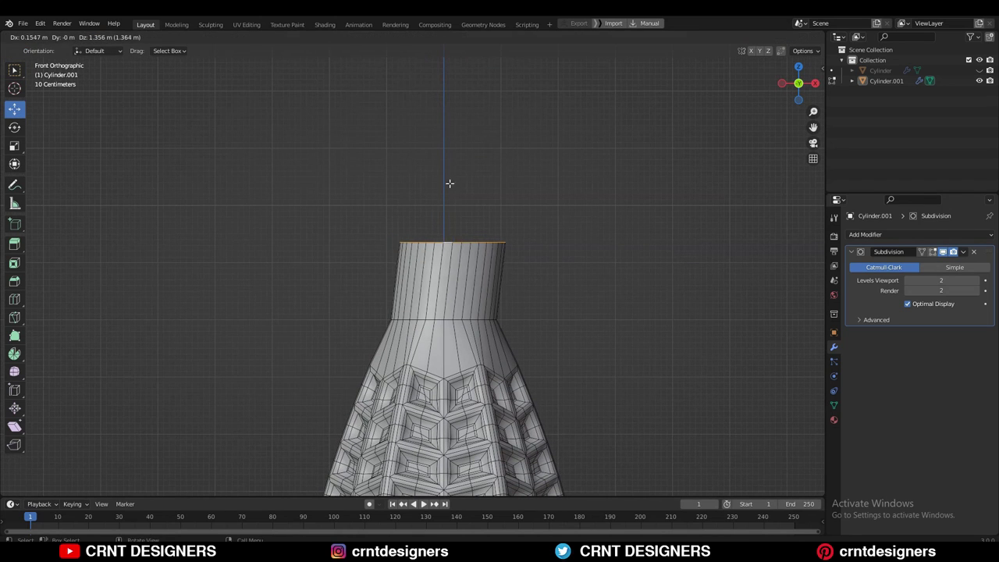
pyautogui.rightClick(450, 183)
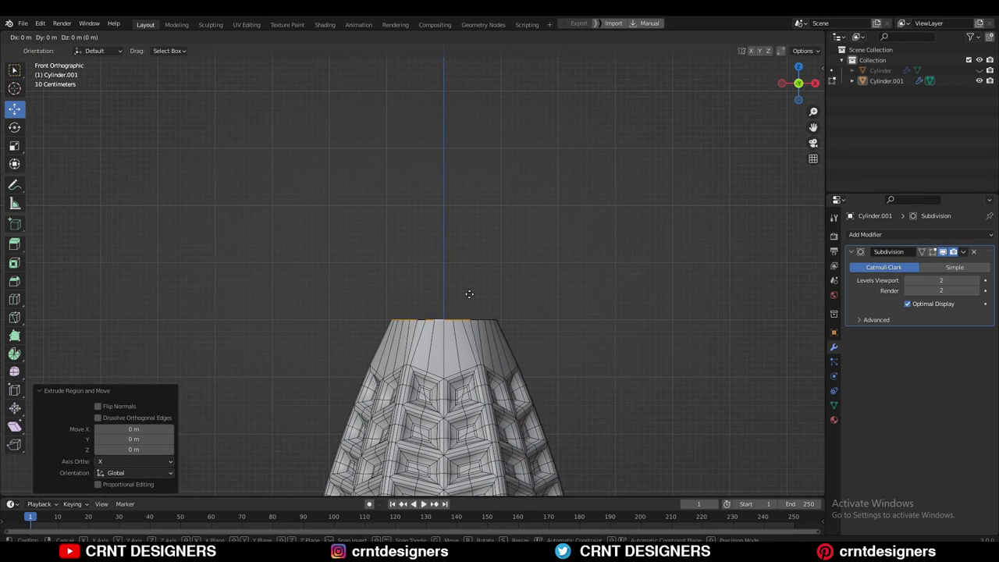
pyautogui.click(472, 178)
pyautogui.press('Tab')
pyautogui.click(539, 237)
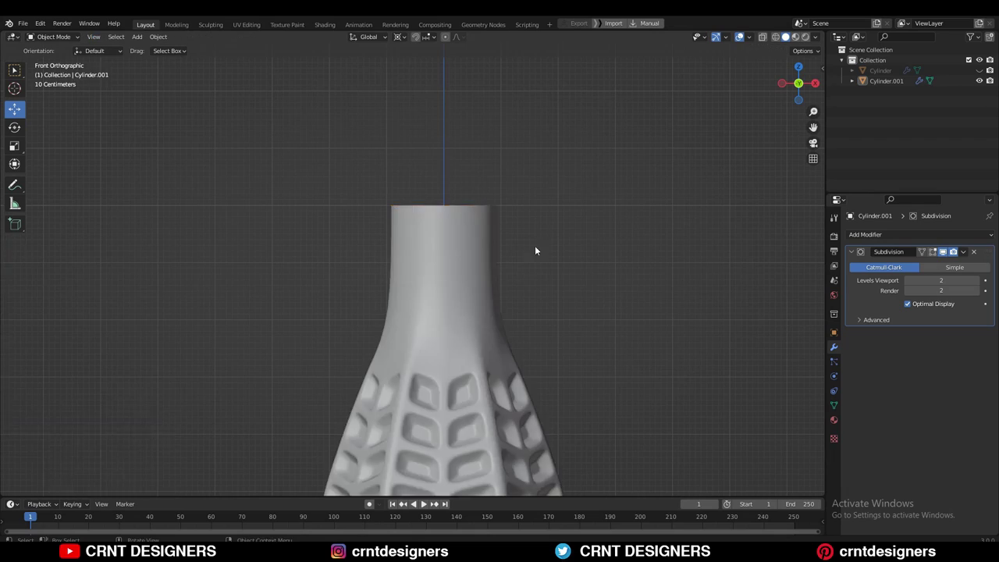
# Step: Fill the open hexagonal bottom of the body with a face and inset it by about 0.057 m
pyautogui.scroll(-4, 534, 249)
pyautogui.keyDown('shift'); pyautogui.moveTo(515, 311); pyautogui.dragTo(522, 216, button='middle'); pyautogui.keyUp('shift')
pyautogui.scroll(3, 476, 422)
pyautogui.keyDown('shift'); pyautogui.moveTo(462, 457); pyautogui.dragTo(464, 273, button='middle'); pyautogui.keyUp('shift')
pyautogui.press('Tab')
pyautogui.press('a')
pyautogui.press('a')
pyautogui.click(470, 119)
pyautogui.moveTo(470, 128); pyautogui.dragTo(457, 212, button='middle')
pyautogui.keyDown('alt'); pyautogui.click(460, 316); pyautogui.keyUp('alt')
pyautogui.keyDown('shift'); pyautogui.moveTo(588, 333); pyautogui.dragTo(604, 276, button='middle'); pyautogui.keyUp('shift')
pyautogui.press('f')
pyautogui.press('i')
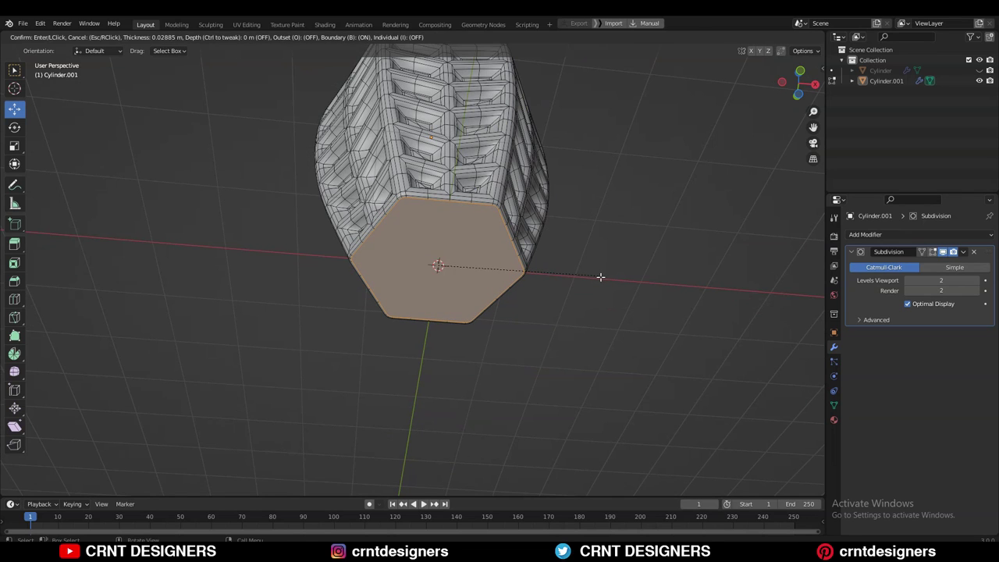
pyautogui.click(600, 275)
# Step: Inset the bottom face again, shape its outline into a circle with LoopTools and scale it down
pyautogui.press('i')
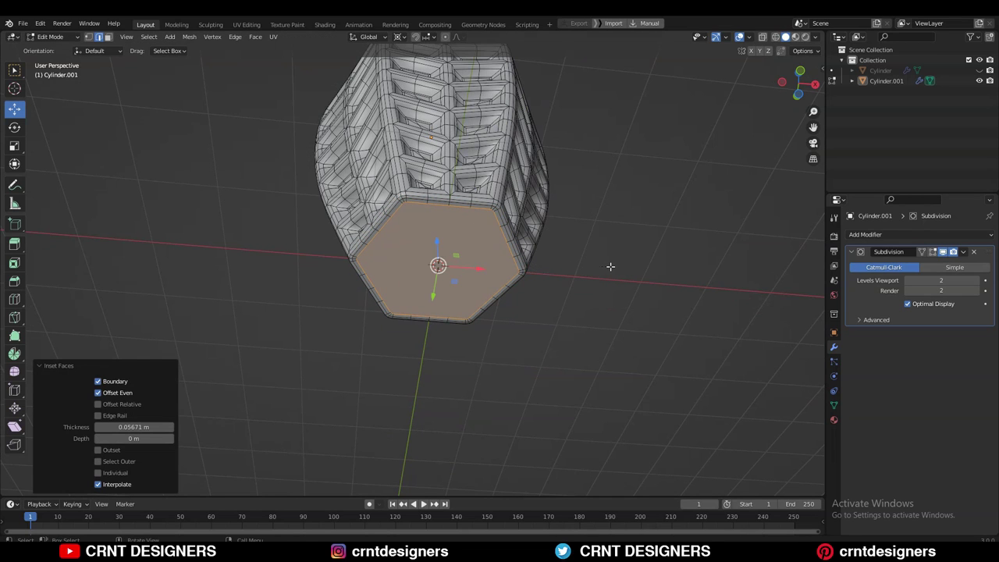
pyautogui.click(610, 267)
pyautogui.rightClick(613, 262)
pyautogui.moveTo(614, 176)
pyautogui.click(655, 186)
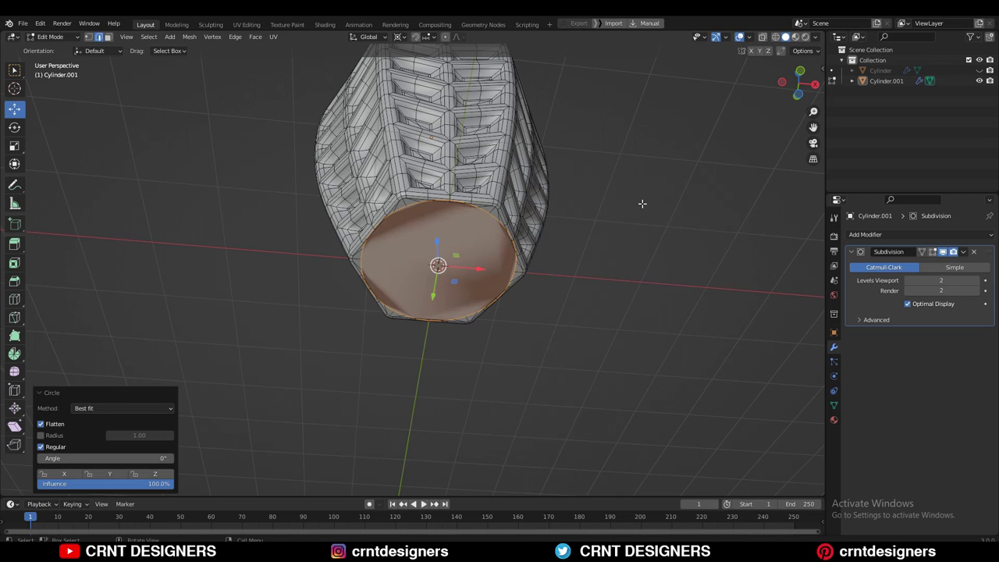
pyautogui.press('s')
pyautogui.click(607, 223)
pyautogui.press('Tab')
pyautogui.moveTo(607, 223); pyautogui.dragTo(709, 288, button='middle')
pyautogui.scroll(4, 520, 274)
# Step: Inset the circular bottom face narrowly and replace its inner face with a Grid Fill
pyautogui.press('Tab')
pyautogui.click(690, 281)
pyautogui.moveTo(523, 221); pyautogui.dragTo(568, 238, button='middle')
pyautogui.press('x')
pyautogui.click(382, 301)
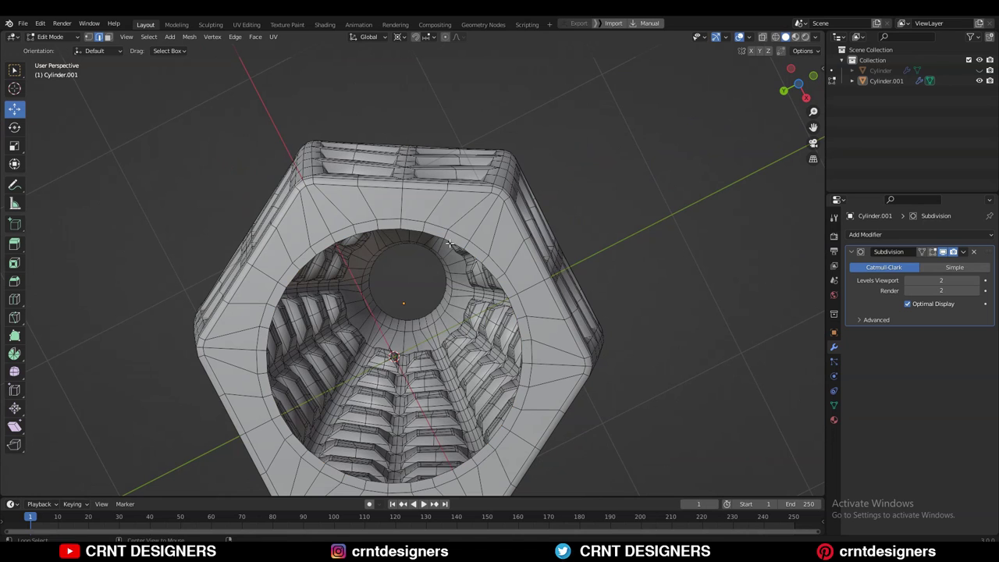
pyautogui.click(256, 38)
pyautogui.click(273, 162)
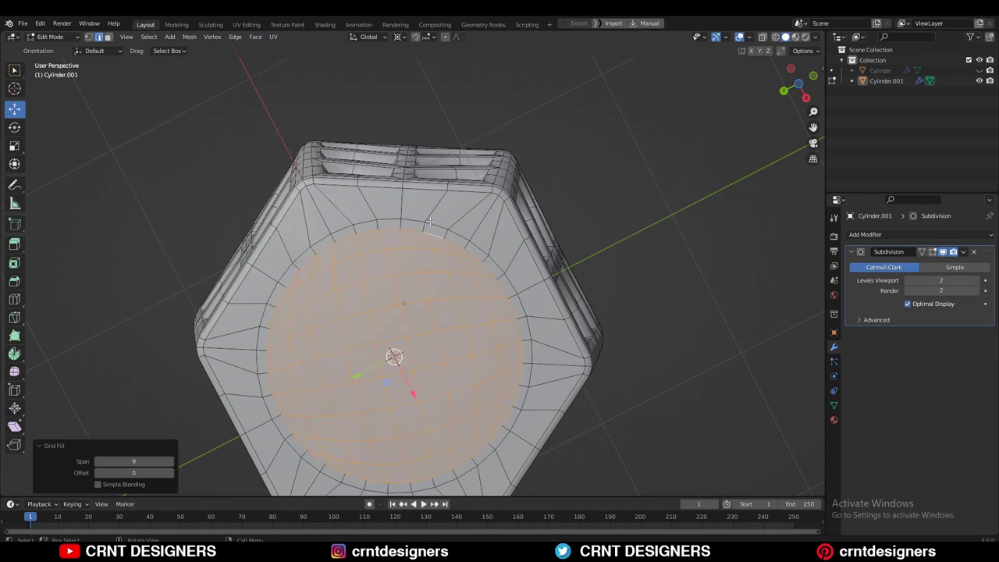
pyautogui.press('Tab')
pyautogui.scroll(-5, 499, 348)
pyautogui.moveTo(585, 209); pyautogui.dragTo(499, 362, button='middle')
pyautogui.press('Tab')
pyautogui.scroll(2, 498, 348)
pyautogui.press('Tab')
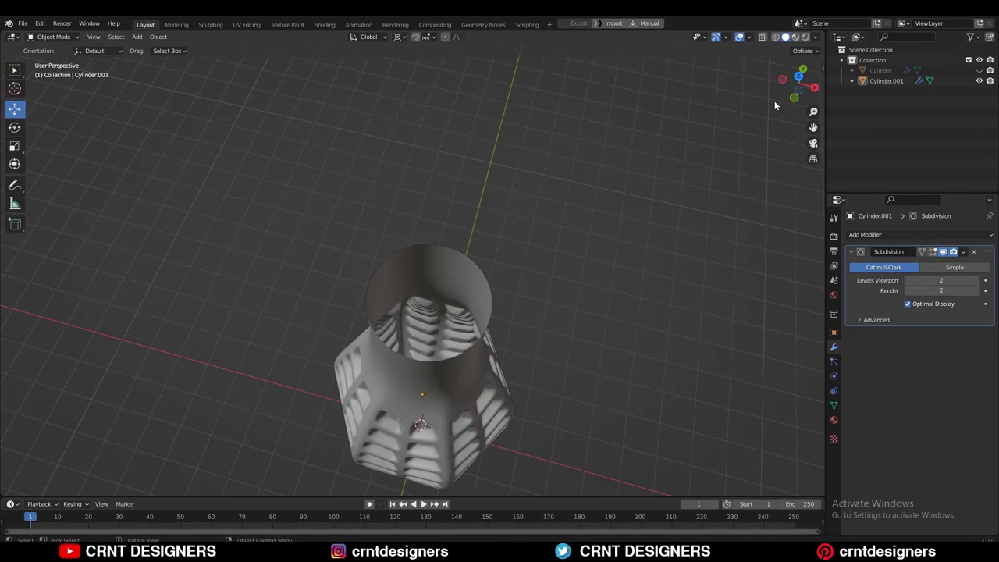
# Step: Try a supporting edge loop around the neck close to its base and dissolve it again
pyautogui.click(793, 96)
pyautogui.moveTo(557, 262); pyautogui.dragTo(548, 373, button='middle')
pyautogui.click(475, 203)
pyautogui.press('Tab')
pyautogui.hotkey('ctrl', 'r')
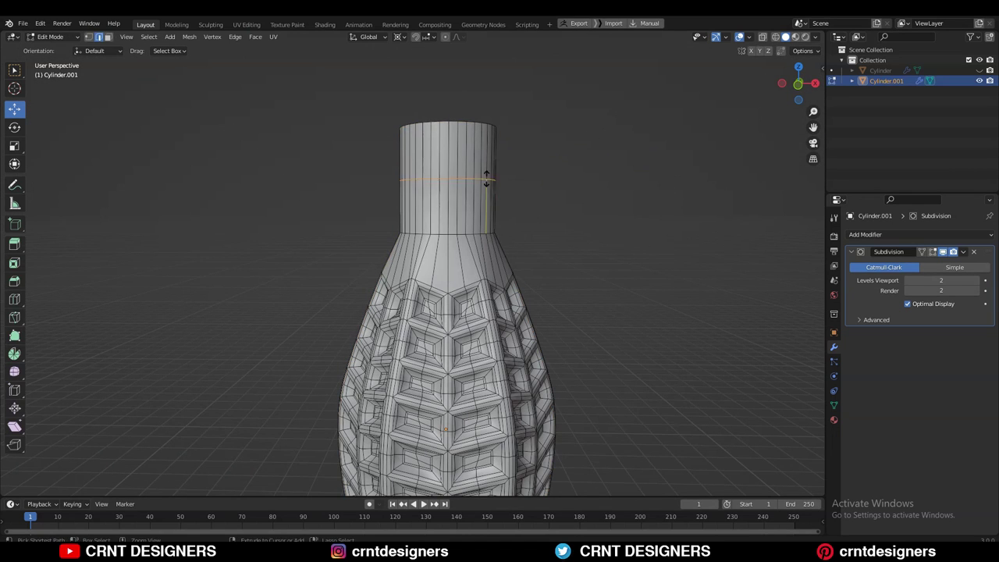
pyautogui.click(486, 231)
pyautogui.press('Tab')
pyautogui.click(587, 173)
pyautogui.scroll(-5, 587, 173)
pyautogui.moveTo(587, 173); pyautogui.dragTo(596, 214, button='middle')
pyautogui.scroll(4, 558, 222)
pyautogui.press('Tab')
pyautogui.hotkey('ctrl', 'x')
# Step: Bevel the edge loop at the base of the neck with two segments, about 0.43 m wide
pyautogui.keyDown('alt'); pyautogui.click(436, 227); pyautogui.keyUp('alt')
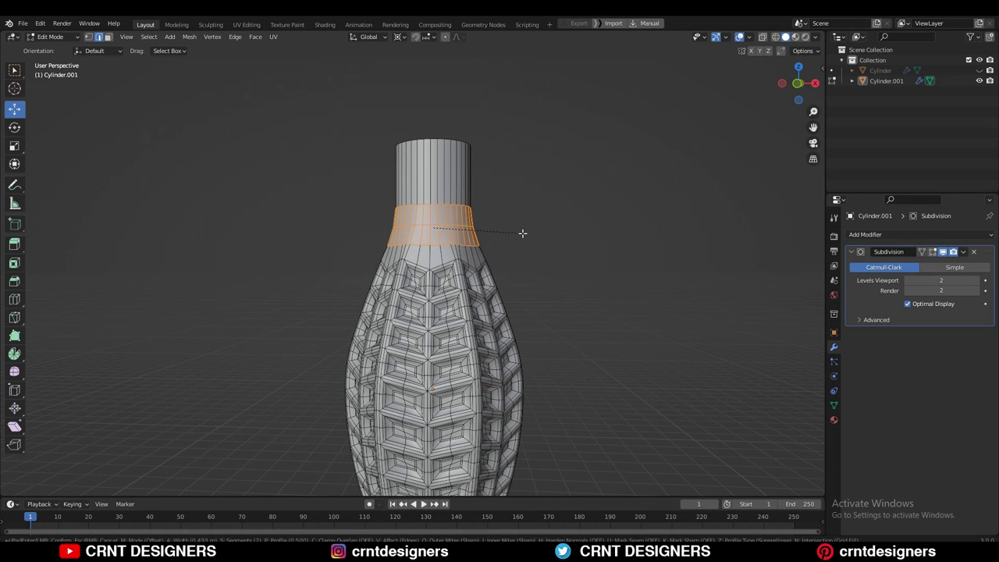
pyautogui.click(522, 232)
pyautogui.press('Tab')
pyautogui.moveTo(544, 203); pyautogui.dragTo(580, 212, button='middle')
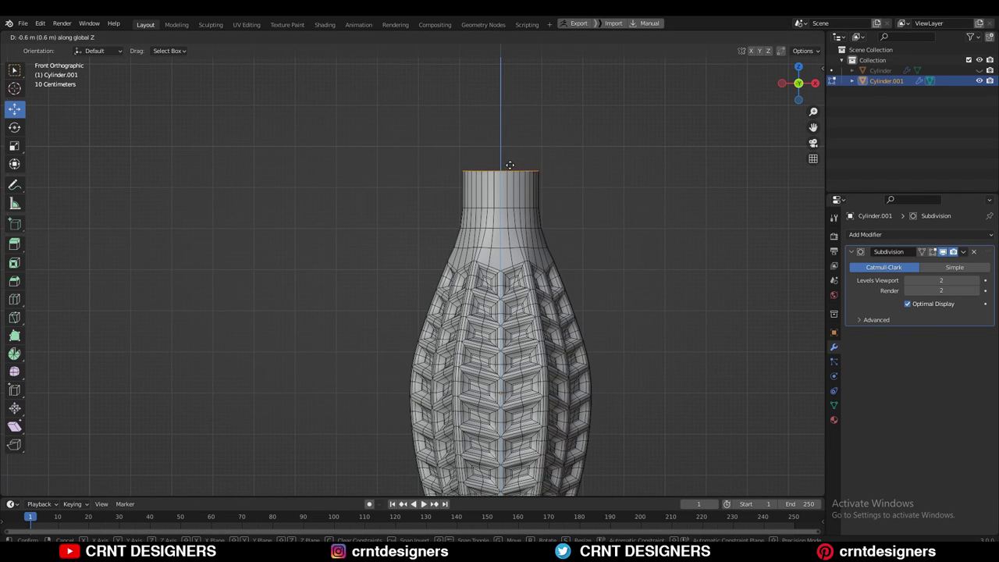
# Step: Lower the neck's top rim by about 0.6 m along Z in front view to shorten the neck
pyautogui.click(511, 161)
pyautogui.press('Tab')
pyautogui.moveTo(555, 165); pyautogui.dragTo(608, 271, button='middle')
# Step: Extrude the neck's rim in place and scale it inward to about 0.9 to give the rim thickness
pyautogui.press('Tab')
pyautogui.press('e')
pyautogui.rightClick(608, 271)
pyautogui.press('s')
pyautogui.click(412, 83)
pyautogui.press('s')
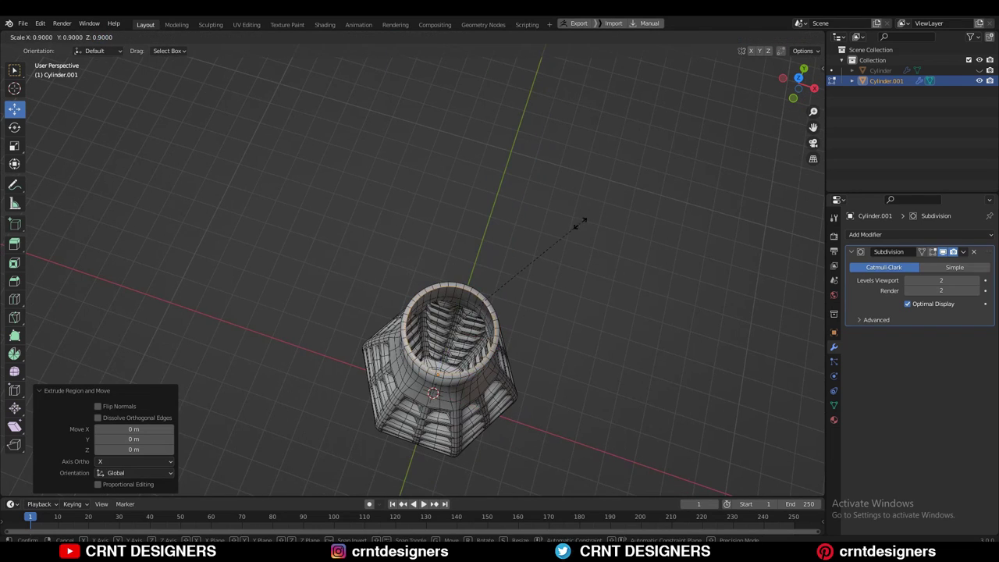
pyautogui.click(590, 235)
# Step: Extrude the inner rim straight down in several stages through the neck and body to build an inner wall
pyautogui.click(795, 98)
pyautogui.scroll(1, 468, 117)
pyautogui.press('e')
pyautogui.rightClick(473, 125)
pyautogui.moveTo(474, 130); pyautogui.dragTo(481, 203)
pyautogui.scroll(2, 481, 203)
pyautogui.keyDown('shift'); pyautogui.moveTo(481, 203); pyautogui.dragTo(471, 81, button='middle'); pyautogui.keyUp('shift')
pyautogui.scroll(-1, 470, 137)
pyautogui.press('e')
pyautogui.rightClick(475, 87)
pyautogui.moveTo(475, 88); pyautogui.dragTo(466, 368)
pyautogui.click(549, 126)
pyautogui.scroll(-1, 478, 109)
pyautogui.press('e')
pyautogui.rightClick(468, 129)
pyautogui.keyDown('shift'); pyautogui.moveTo(466, 384); pyautogui.dragTo(455, 203, button='middle'); pyautogui.keyUp('shift')
pyautogui.moveTo(456, 204); pyautogui.dragTo(462, 307)
pyautogui.moveTo(515, 284); pyautogui.dragTo(523, 270, button='middle')
# Step: Fill the open lower end of the inner wall with a face and inset it
pyautogui.press('f')
pyautogui.moveTo(527, 304); pyautogui.dragTo(538, 328, button='middle')
pyautogui.press('i')
pyautogui.click(556, 249)
pyautogui.click(521, 213)
pyautogui.rightClick(521, 213)
# Step: Scale the inner wall's middle edge loop by 2 to follow the body's bulge and bevel that loop
pyautogui.press('KP_1')
pyautogui.press('s')
pyautogui.click(640, 173)
pyautogui.moveTo(593, 203); pyautogui.dragTo(577, 249, button='middle')
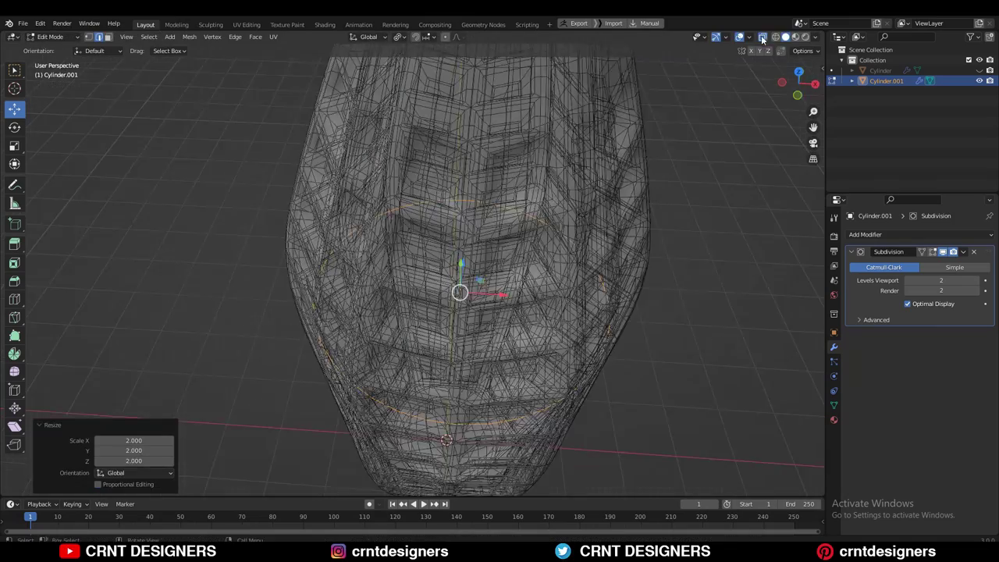
pyautogui.hotkey('alt', 'z')
pyautogui.hotkey('ctrl', 'z')
pyautogui.hotkey('ctrl', 'b')
pyautogui.click(56, 258)
# Step: Add supporting edge loops on the neck's walls close to the rim
pyautogui.moveTo(530, 351); pyautogui.dragTo(550, 268, button='middle')
pyautogui.hotkey('ctrl', 'r')
pyautogui.click(589, 207)
pyautogui.click(617, 167)
pyautogui.moveTo(570, 437); pyautogui.dragTo(539, 361, button='middle')
pyautogui.hotkey('ctrl', 'r')
pyautogui.click(521, 235)
pyautogui.click(531, 160)
# Step: Slide the supporting edge loop closer to the rim and select the rim's ring of top faces to check them
pyautogui.moveTo(565, 196); pyautogui.dragTo(570, 141, button='middle')
pyautogui.keyDown('alt'); pyautogui.click(571, 142); pyautogui.keyUp('alt')
pyautogui.press('g')
pyautogui.press('g')
pyautogui.click(578, 114)
pyautogui.press('3')
pyautogui.keyDown('alt'); pyautogui.click(615, 145); pyautogui.keyUp('alt')
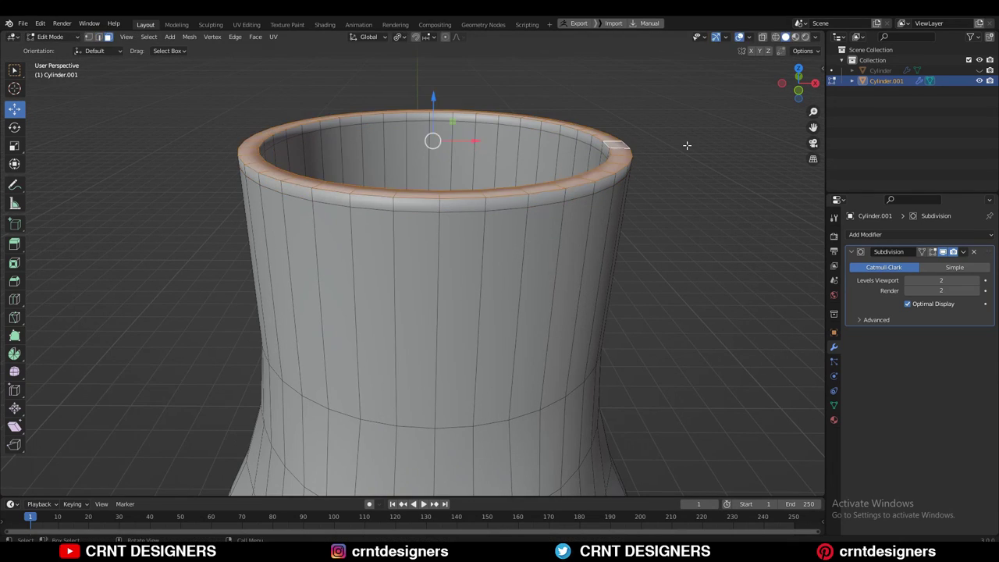
pyautogui.press('Tab')
pyautogui.click(679, 158)
# Step: Check the smoothed vase from the front and from several angles, and save the file
pyautogui.moveTo(544, 283); pyautogui.dragTo(570, 265, button='middle')
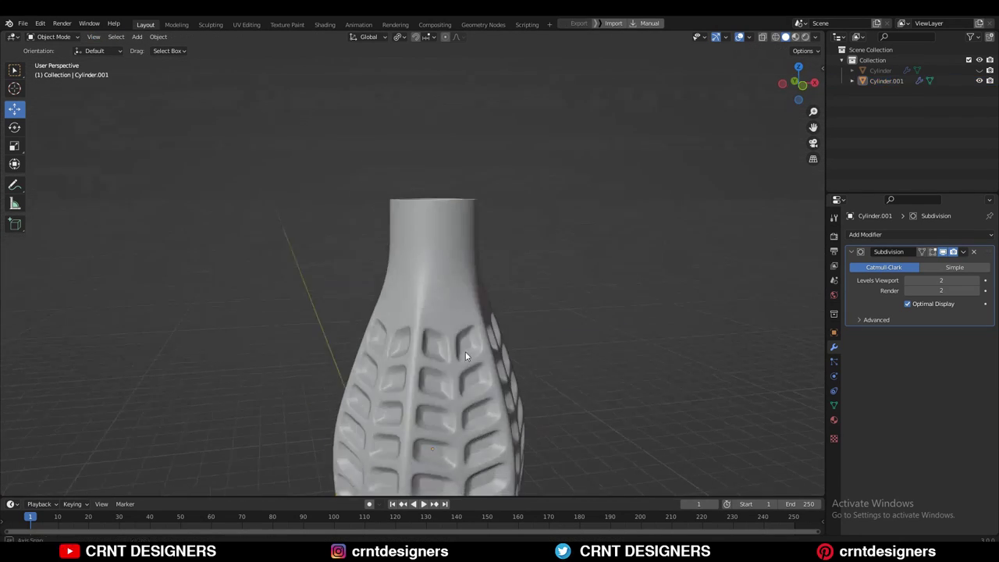
pyautogui.moveTo(465, 351)
pyautogui.mouseDown(button='middle')
pyautogui.moveTo(474, 294)
pyautogui.moveTo(477, 350)
pyautogui.mouseUp(button='middle')
pyautogui.scroll(4, 478, 349)
pyautogui.click(734, 138)
pyautogui.press('KP_1')
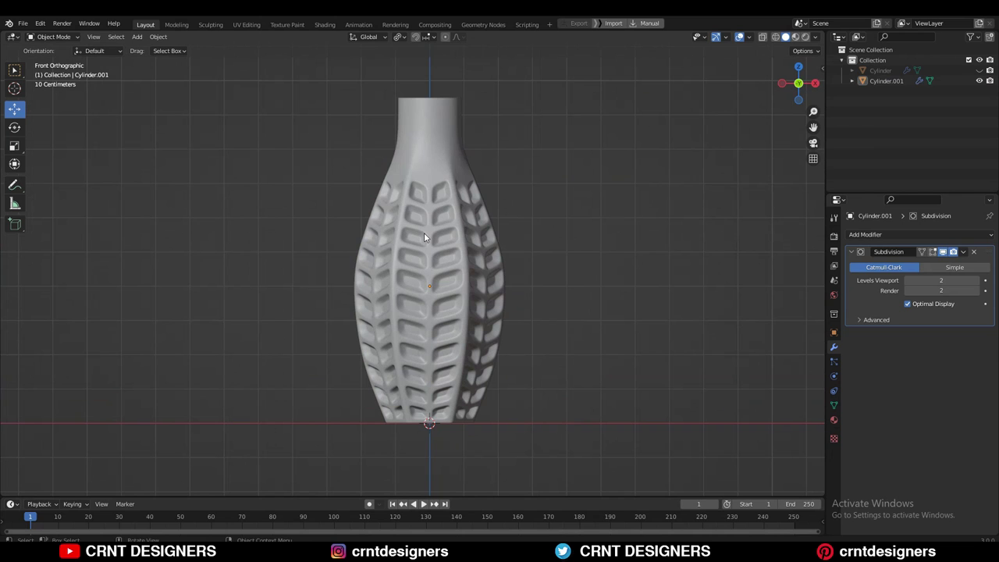
pyautogui.hotkey('ctrl', 's')
pyautogui.click(456, 172)
pyautogui.moveTo(468, 176); pyautogui.dragTo(599, 202, button='middle')
pyautogui.click(673, 207)
pyautogui.moveTo(663, 213); pyautogui.dragTo(591, 213, button='middle')
pyautogui.scroll(-5, 590, 212)
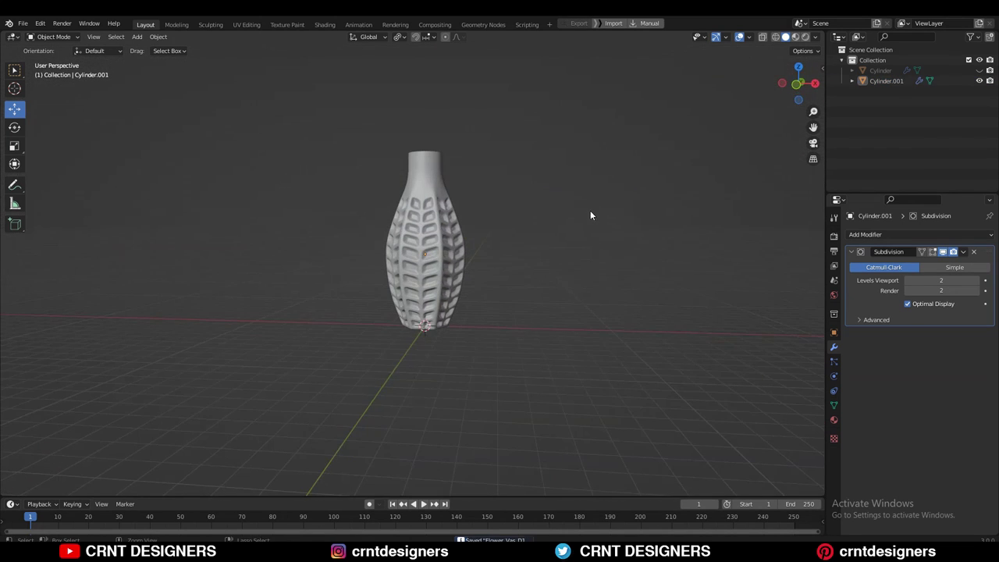
# Step: Adjust the lighting of the solid viewport shading and view the vase from the front
pyautogui.click(796, 84)
pyautogui.click(815, 37)
pyautogui.click(806, 87)
pyautogui.scroll(4, 495, 236)
pyautogui.scroll(1, 496, 232)
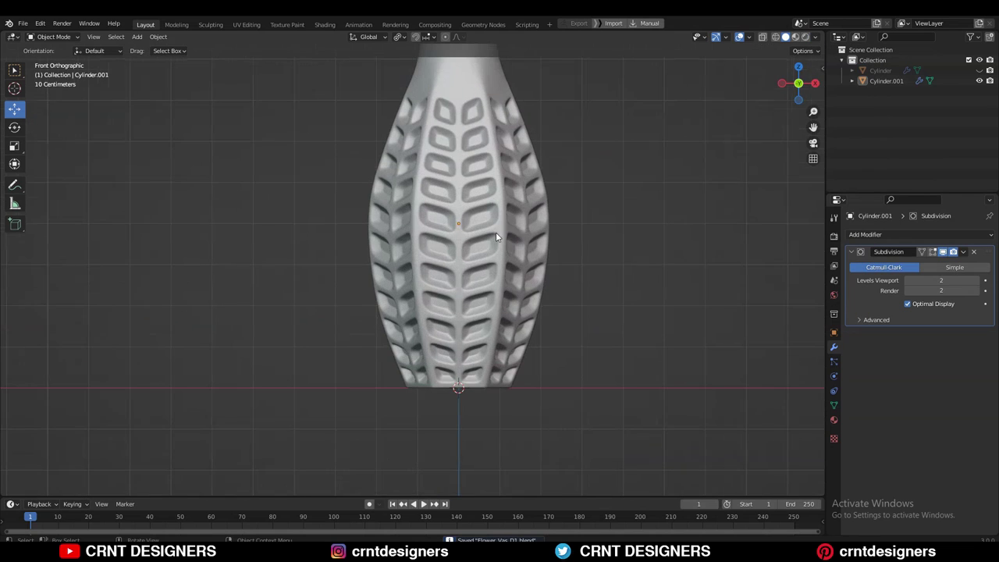
# Step: Enable the wireframe overlay on the vase and save the file
pyautogui.click(748, 36)
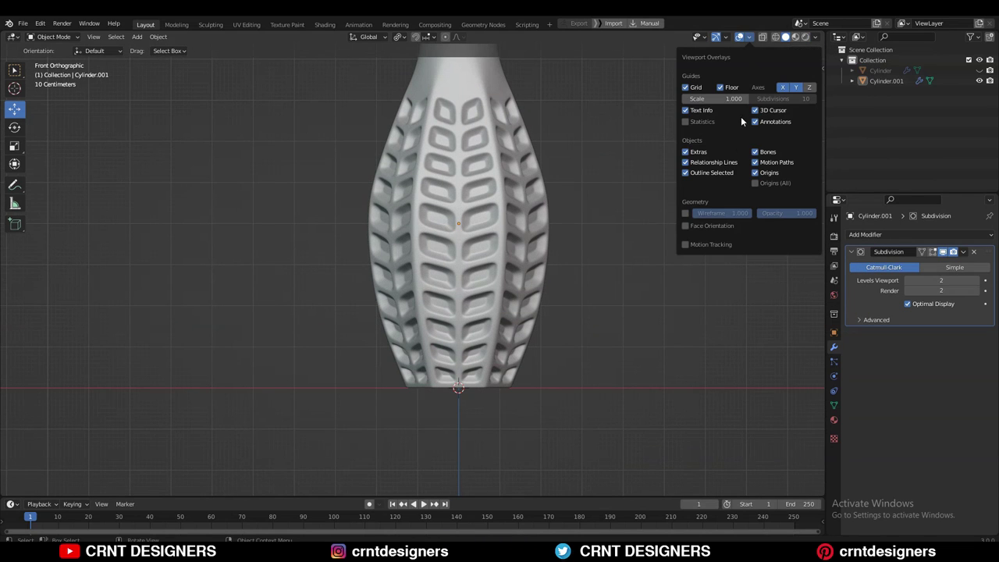
pyautogui.click(686, 213)
pyautogui.keyDown('shift'); pyautogui.moveTo(596, 206); pyautogui.dragTo(595, 272, button='middle'); pyautogui.keyUp('shift')
pyautogui.hotkey('ctrl', 's')
pyautogui.moveTo(486, 259); pyautogui.dragTo(631, 237, button='middle')
# Step: Hide all viewport overlays and view both vases from the back
pyautogui.click(809, 98)
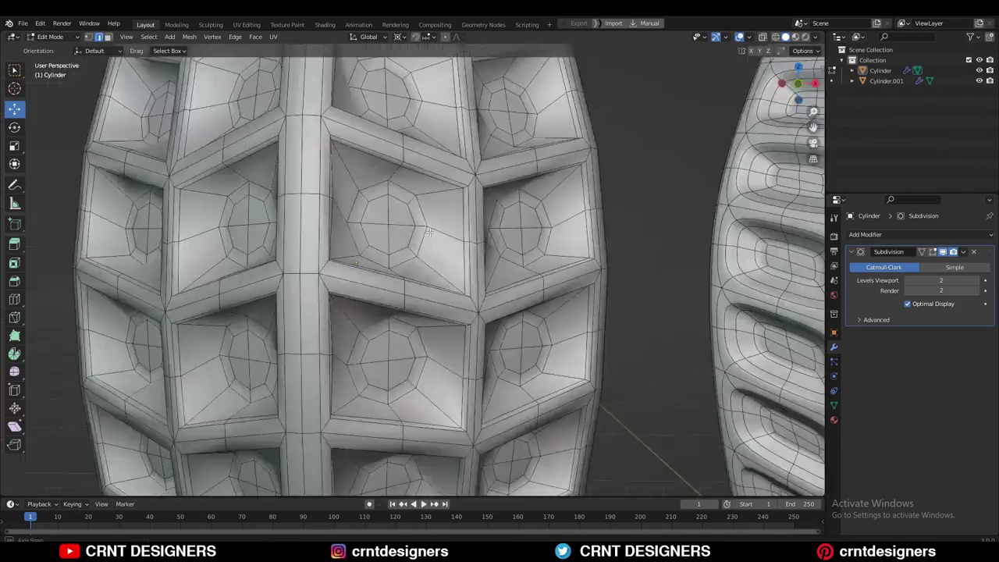
pyautogui.scroll(-5, 441, 233)
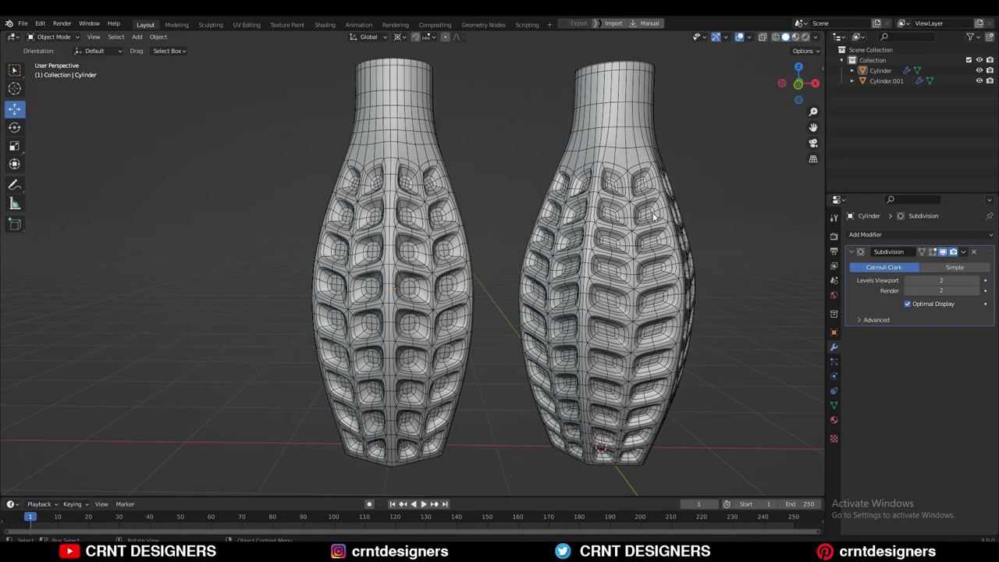
pyautogui.click(739, 37)
pyautogui.keyDown('shift'); pyautogui.moveTo(604, 238); pyautogui.dragTo(496, 222, button='middle'); pyautogui.keyUp('shift')
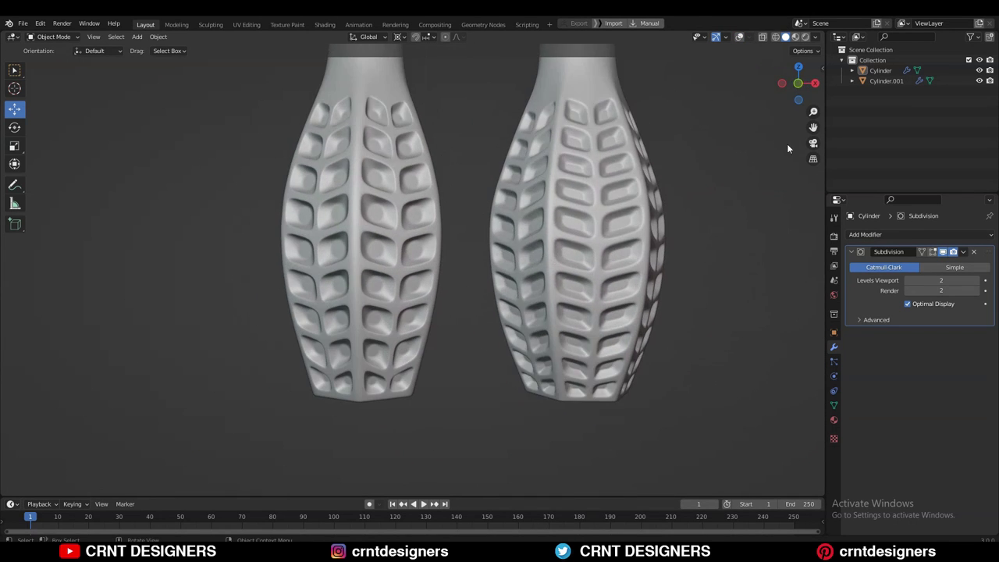
pyautogui.press('ctrl+KP_1')
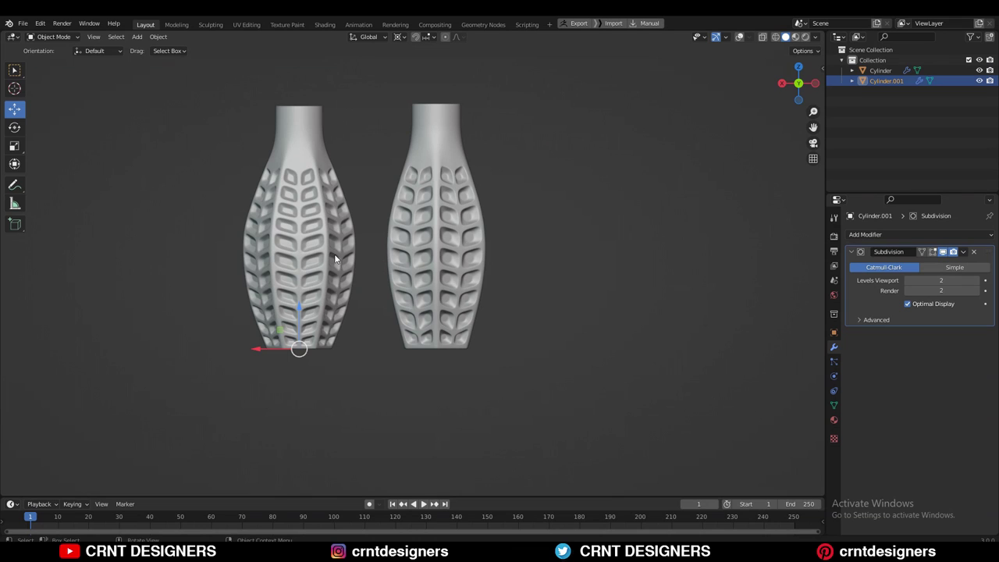